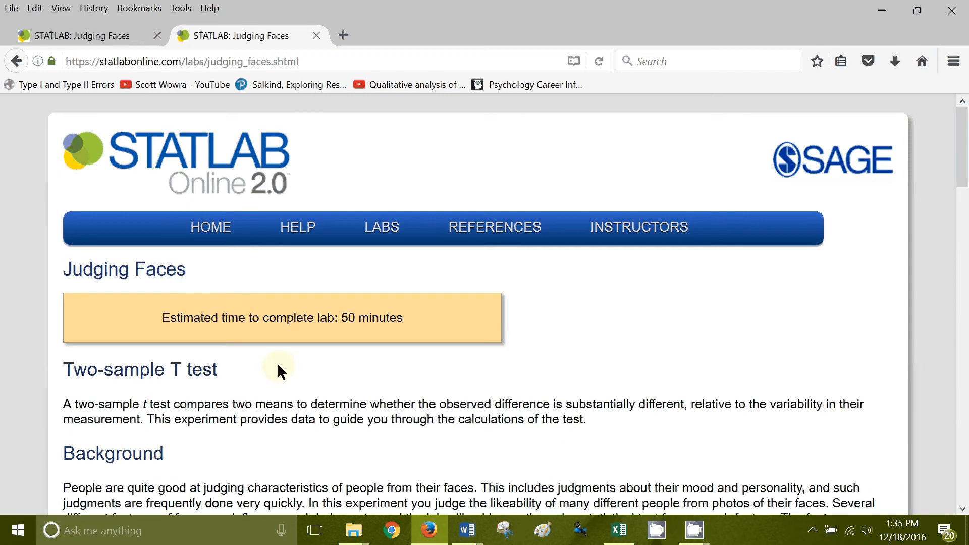
Start the first trial, rate the shown face slightly towards "Not at all likeable" and submit the choice
scroll(278, 366, "down", 6)
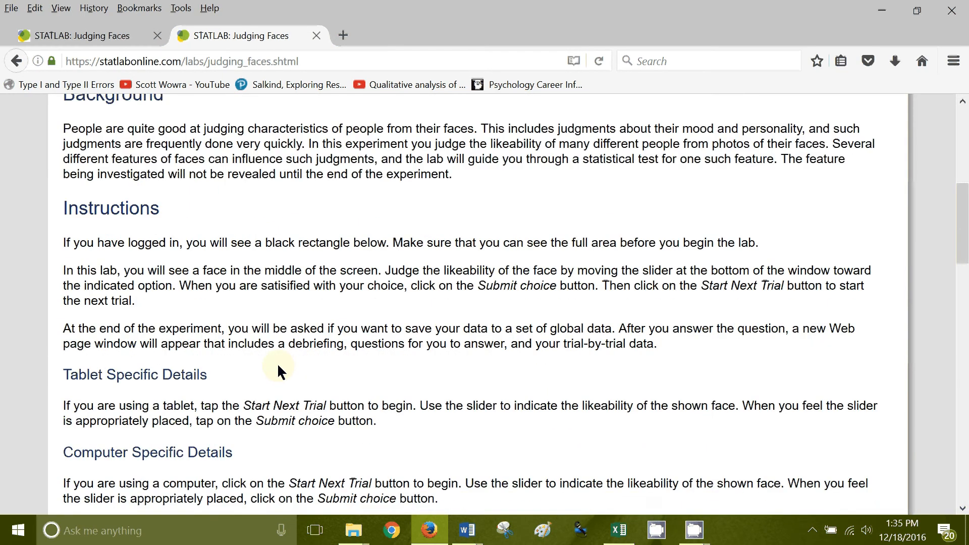
scroll(277, 362, "down", 9)
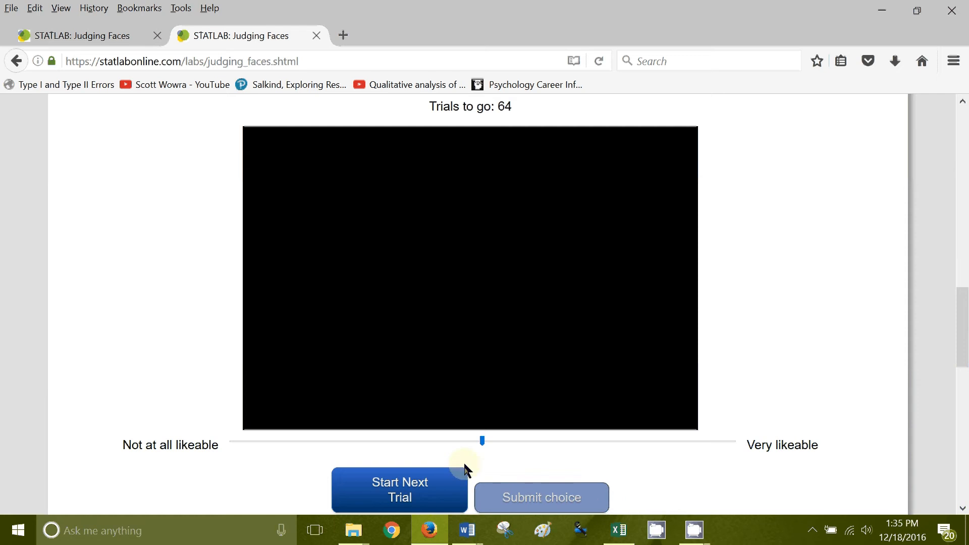
left_click(444, 485)
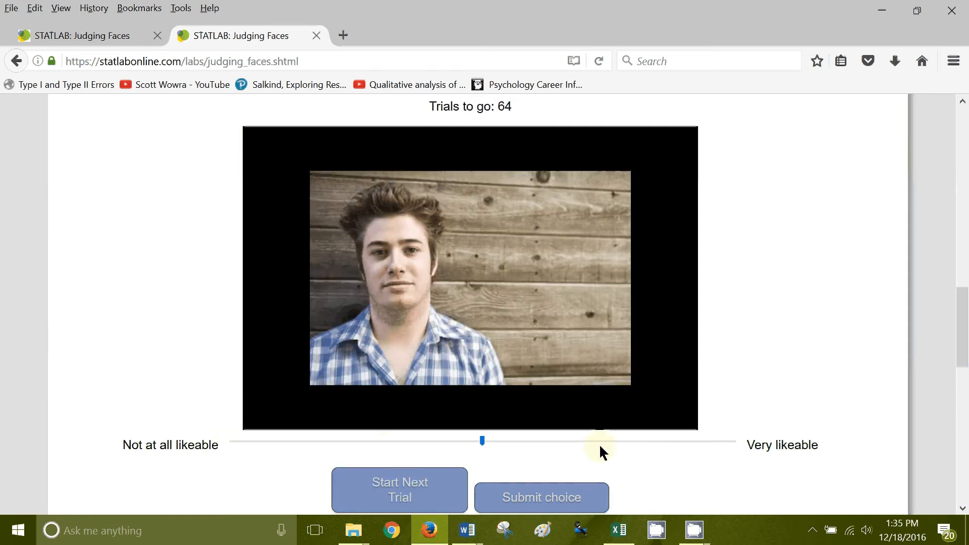
left_click_drag(486, 440, 494, 439)
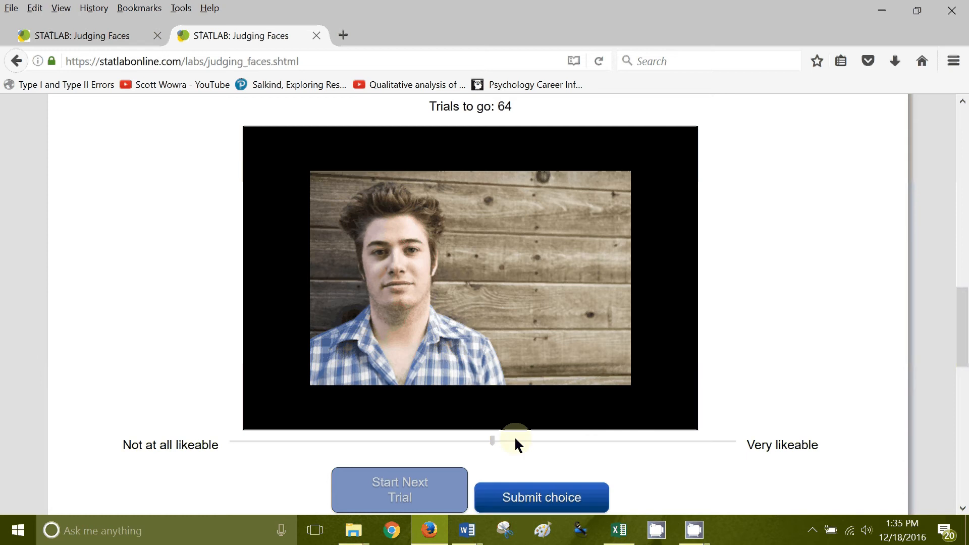
left_click(426, 441)
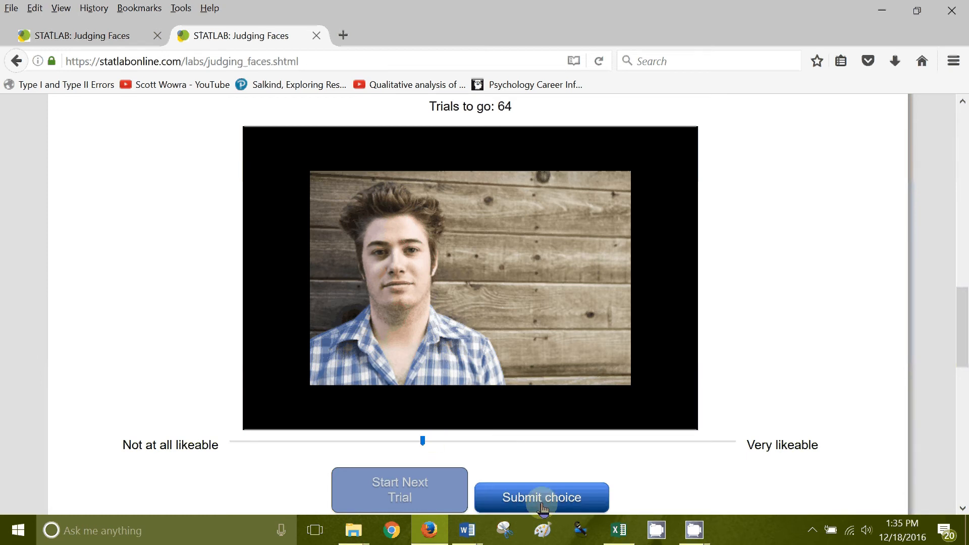
left_click(543, 500)
scroll(505, 383, "up", 5)
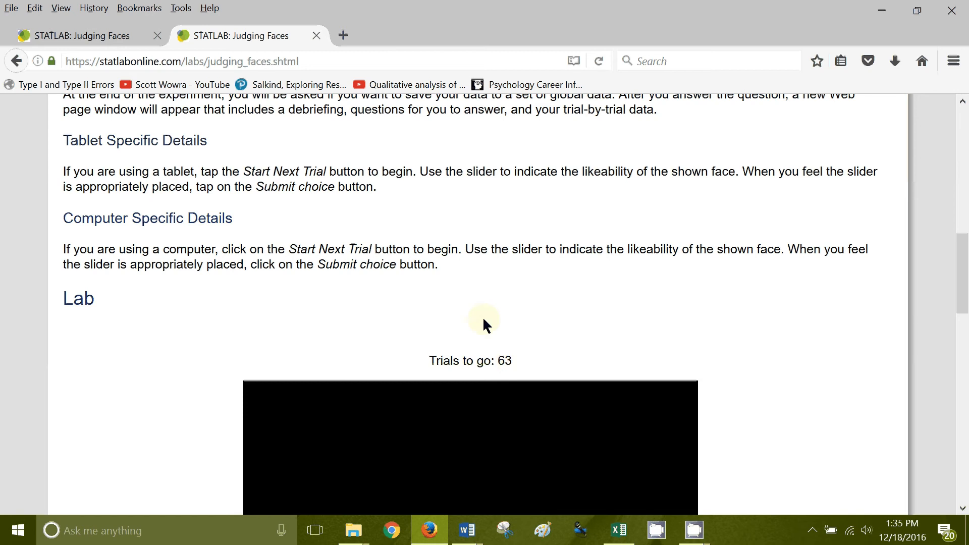
scroll(484, 325, "up", 7)
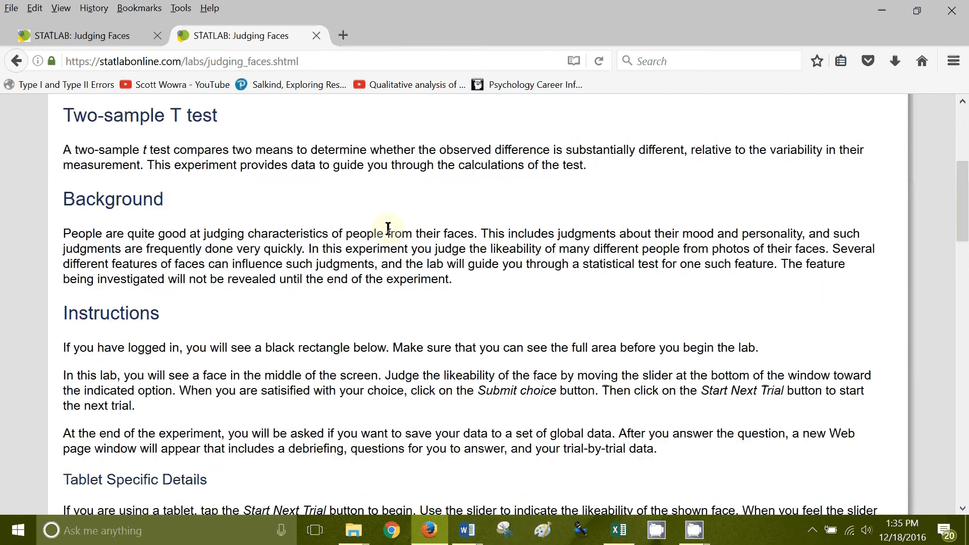
scroll(421, 309, "down", 2)
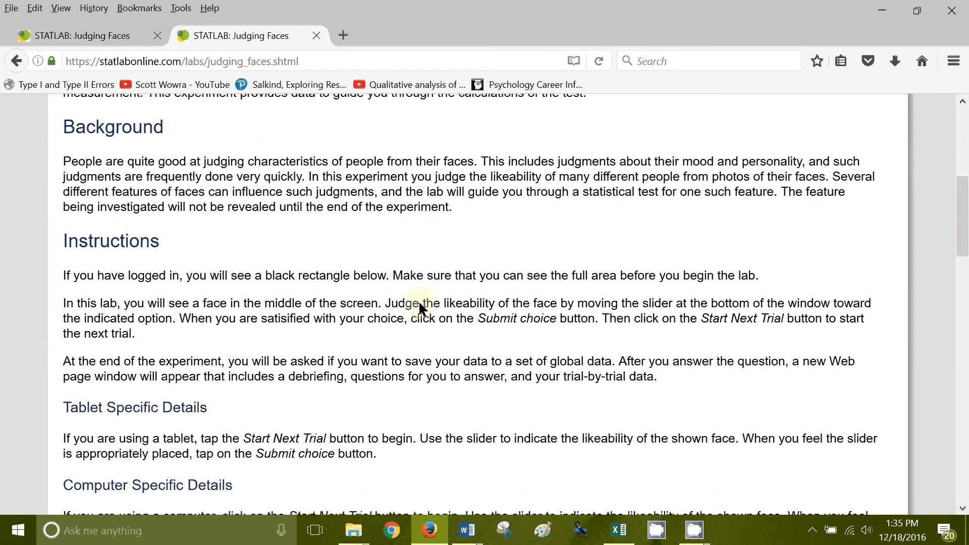
scroll(440, 328, "down", 14)
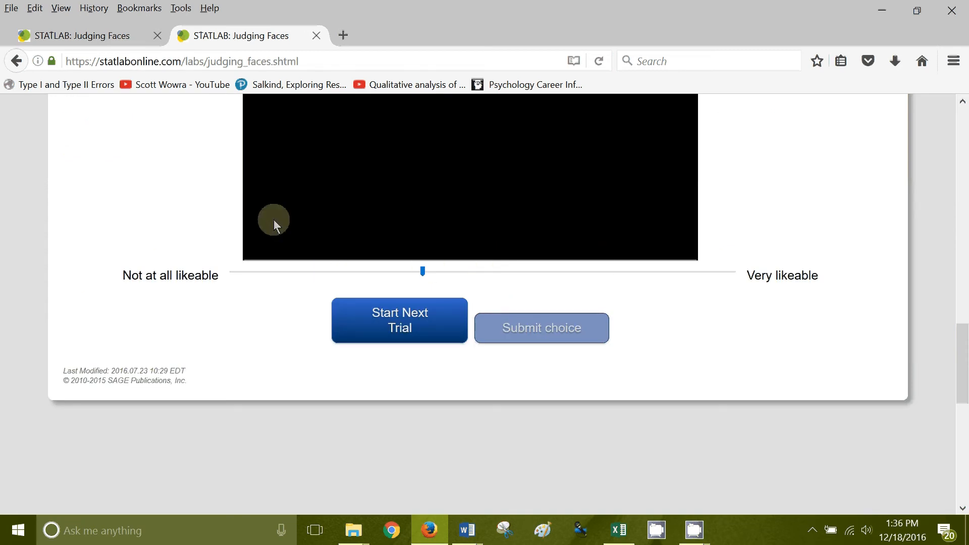
Switch to the completed Judging Faces lab page and expand its Questions section
left_click(116, 41)
scroll(476, 314, "up", 5)
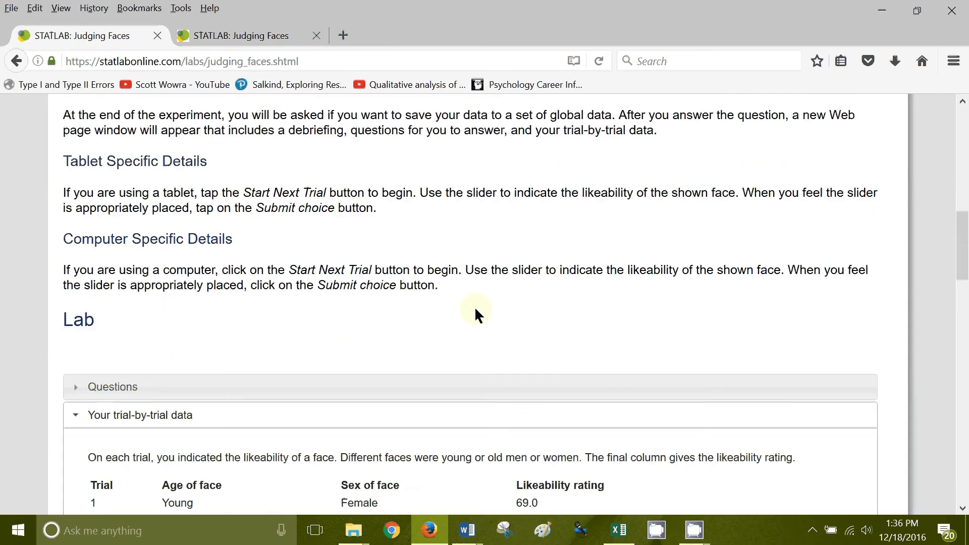
scroll(476, 313, "up", 5)
scroll(468, 314, "down", 6)
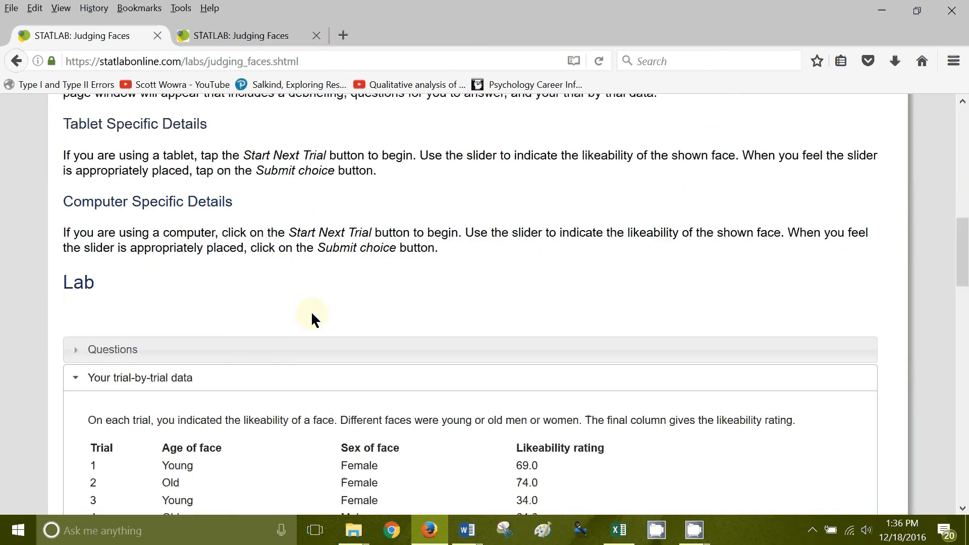
scroll(303, 323, "down", 3)
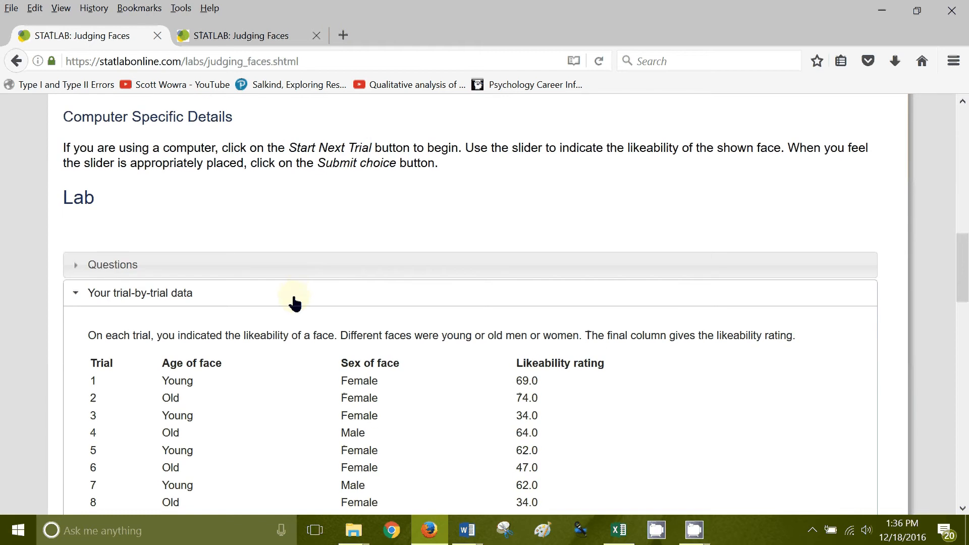
left_click(320, 269)
Review the methods, hypotheses, formulas and answer table in the Questions section
scroll(342, 302, "down", 3)
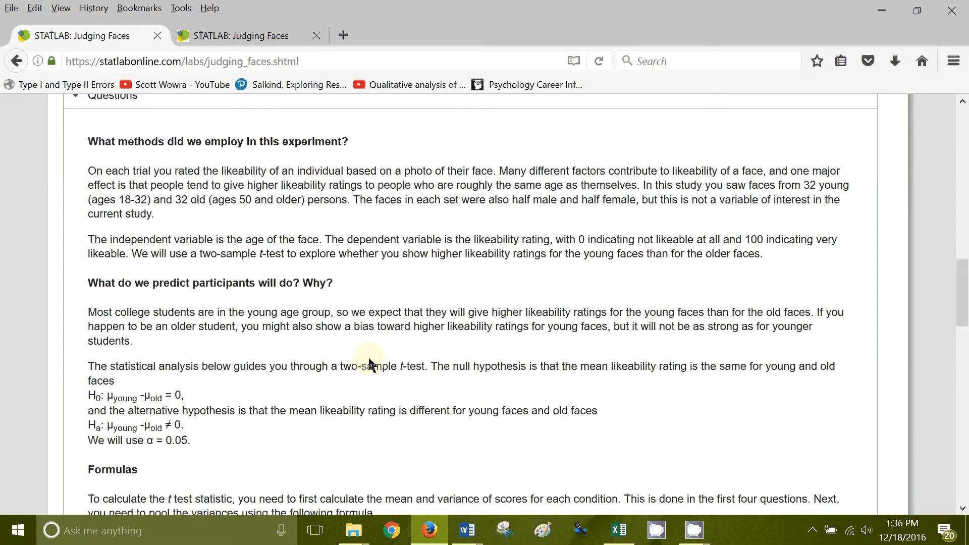
scroll(369, 364, "down", 6)
scroll(369, 364, "down", 3)
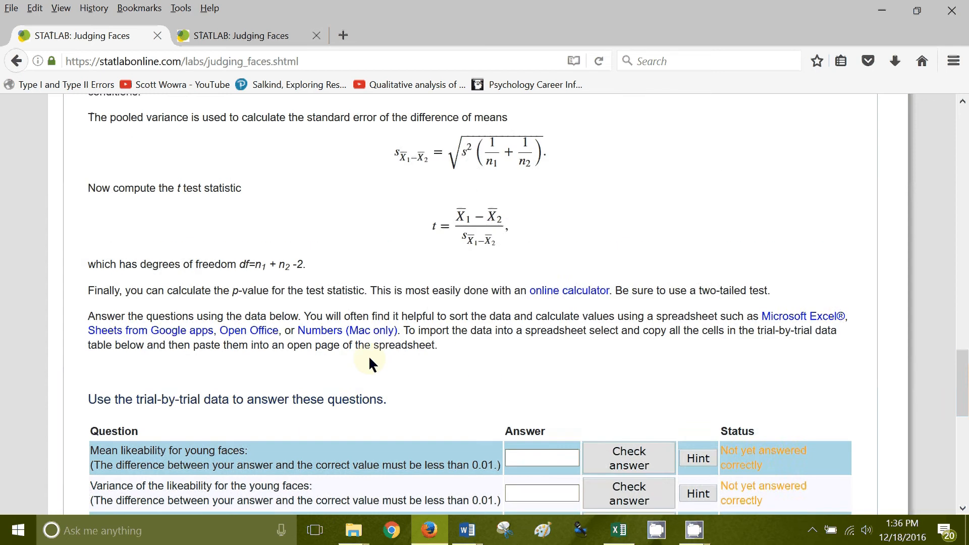
scroll(426, 174, "down", 5)
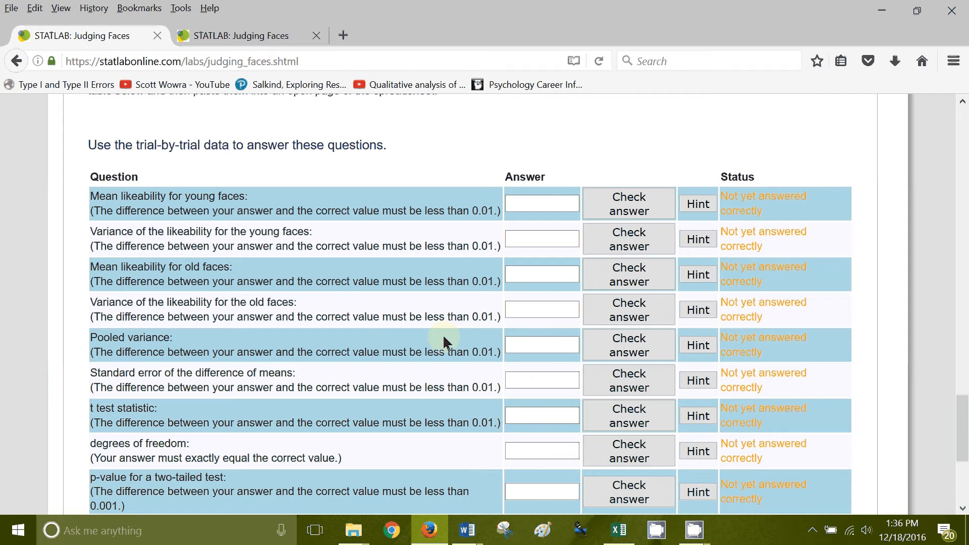
scroll(443, 334, "down", 2)
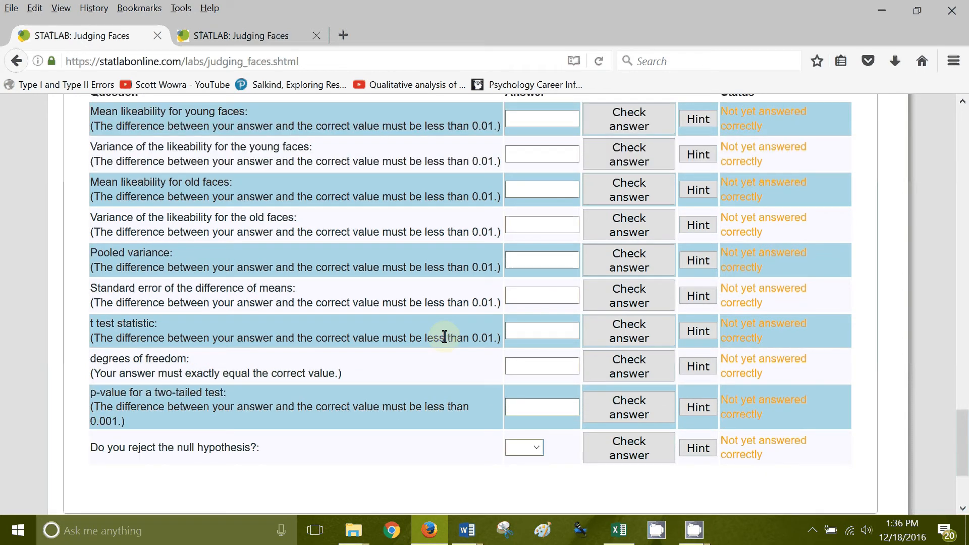
scroll(444, 337, "up", 4)
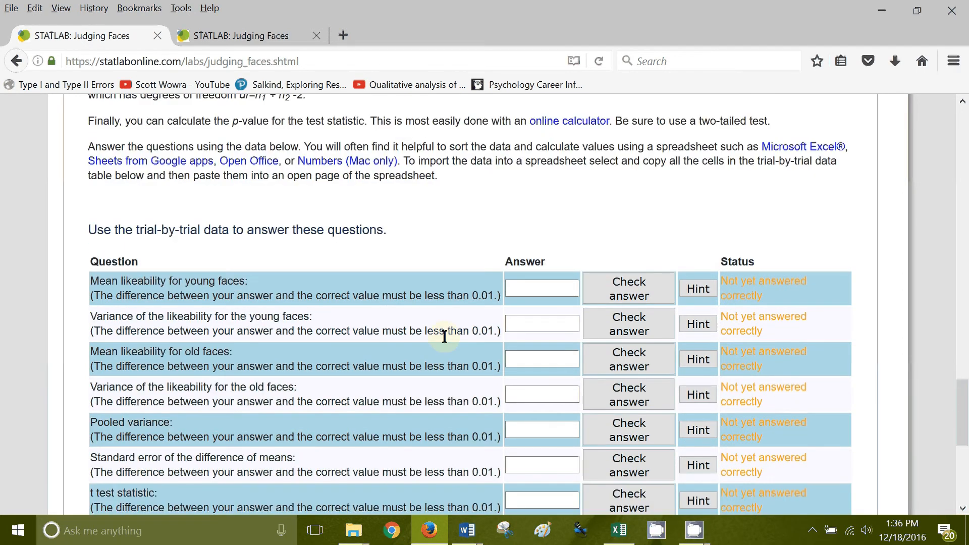
scroll(444, 337, "down", 7)
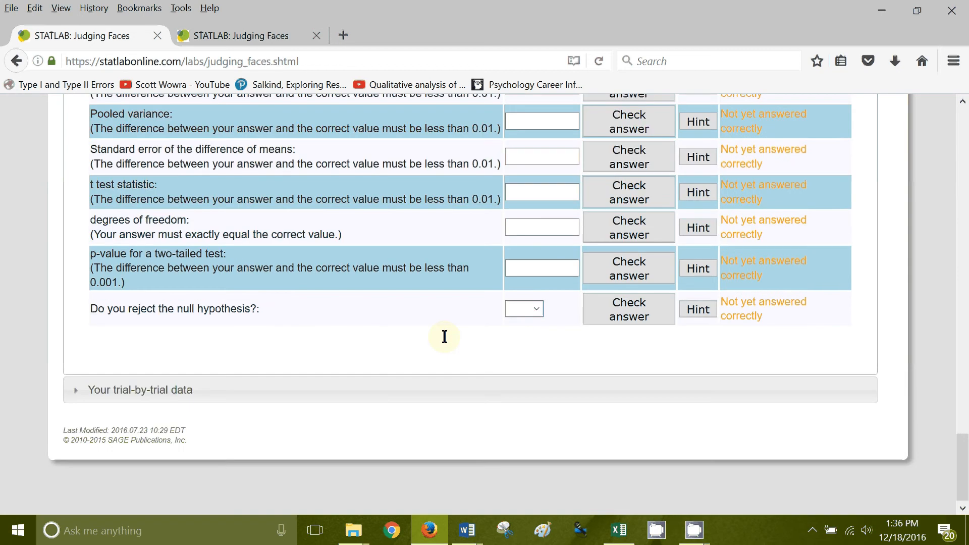
Expand the trial-by-trial data and copy the whole table, from the Trial header through the rating of trial 64
left_click(416, 382)
scroll(407, 363, "down", 15)
scroll(416, 355, "up", 6)
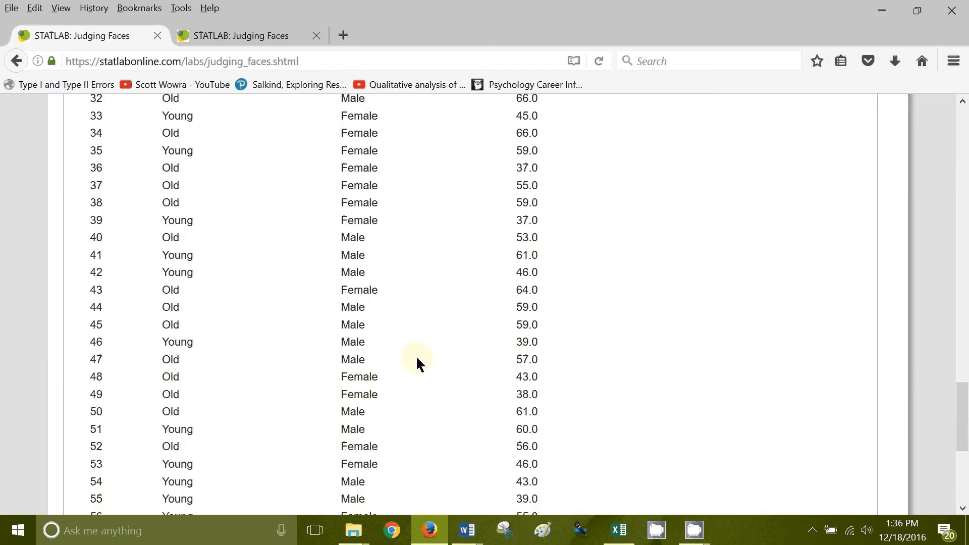
scroll(417, 359, "up", 4)
scroll(416, 359, "up", 7)
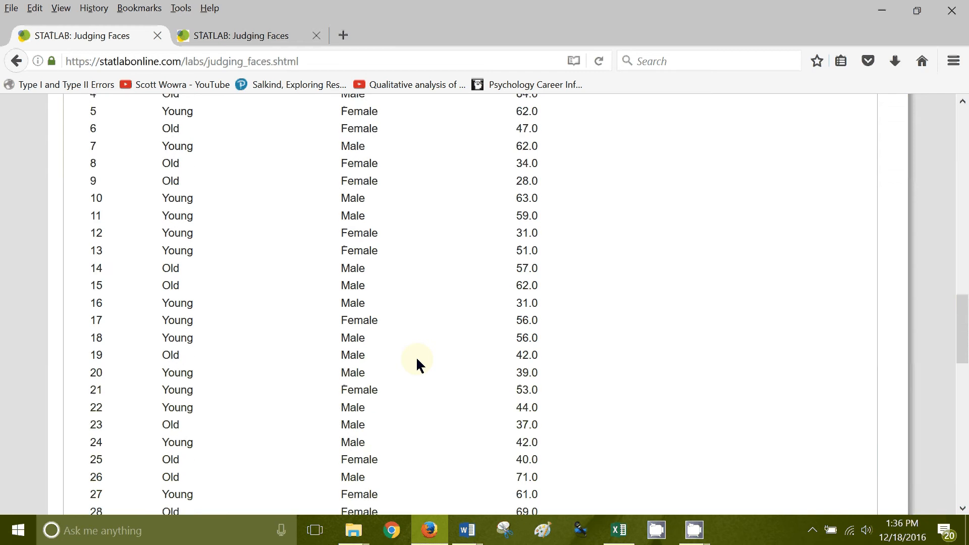
scroll(416, 356, "up", 6)
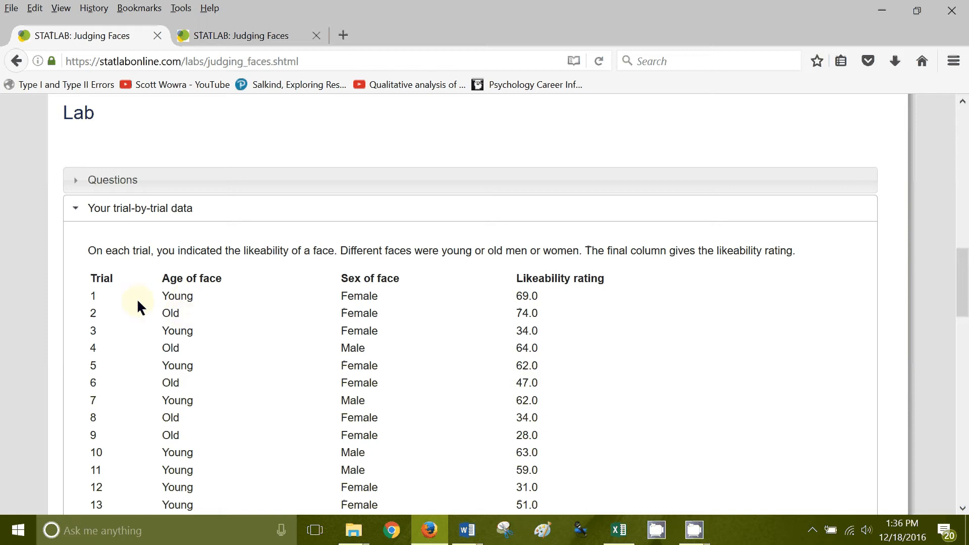
left_click_drag(90, 278, 549, 386)
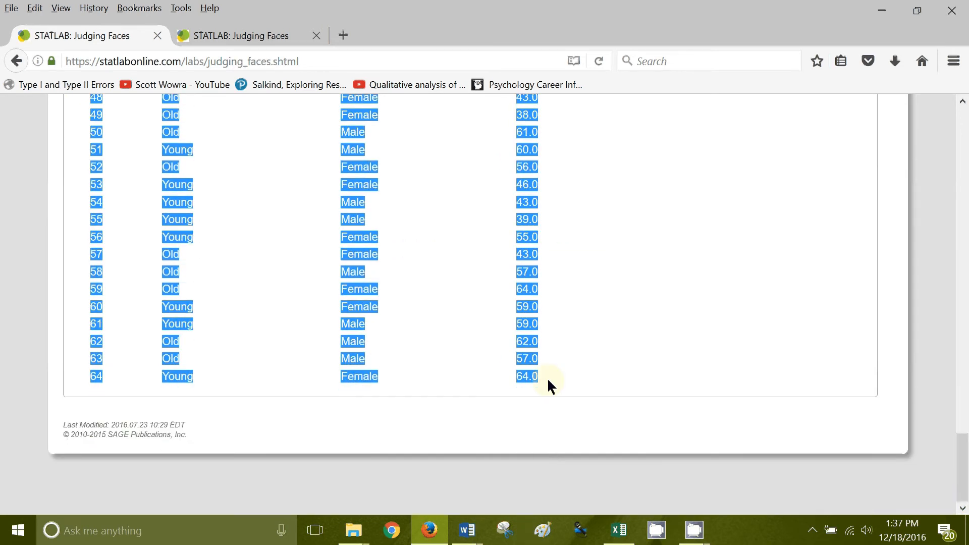
Switch to the Excel workbook and paste the trial data into columns A to D despite the selection size mismatch
left_click(616, 530)
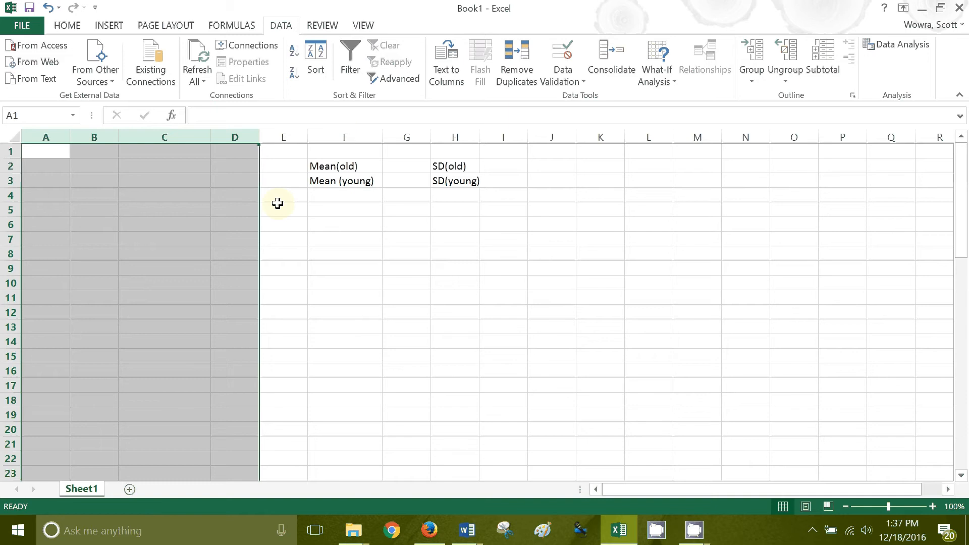
key("ctrl+v")
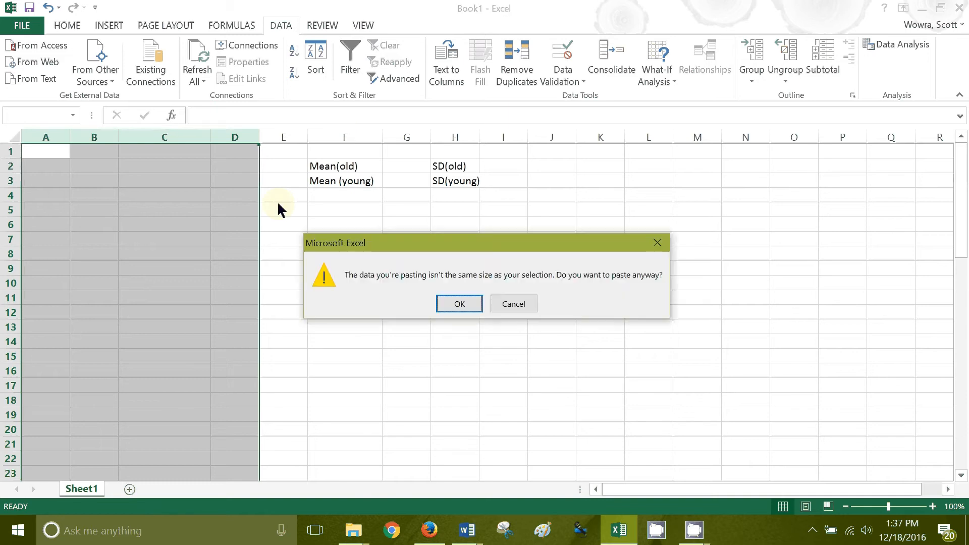
left_click(459, 305)
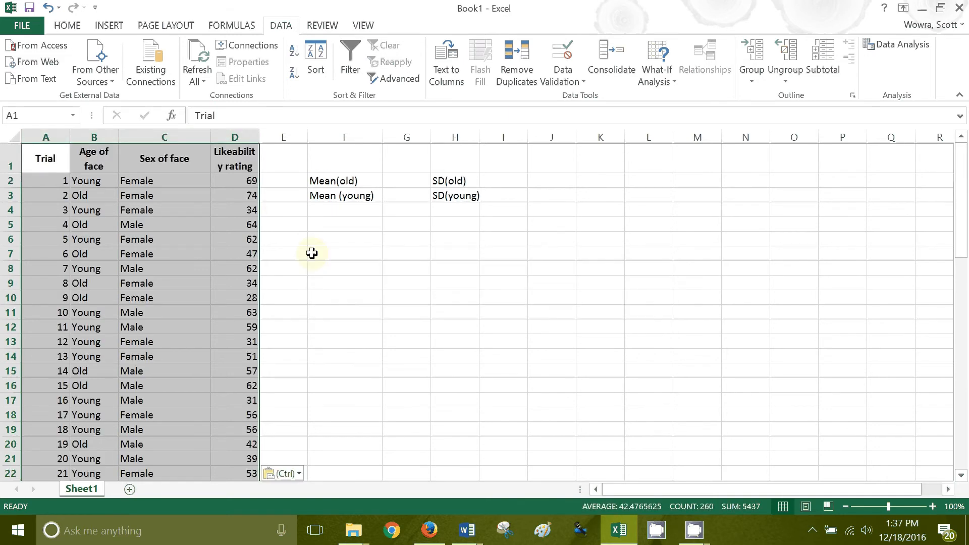
Delete the Sex of face column and widen the Likeability rating column so its header word fits on one line
left_click(169, 138)
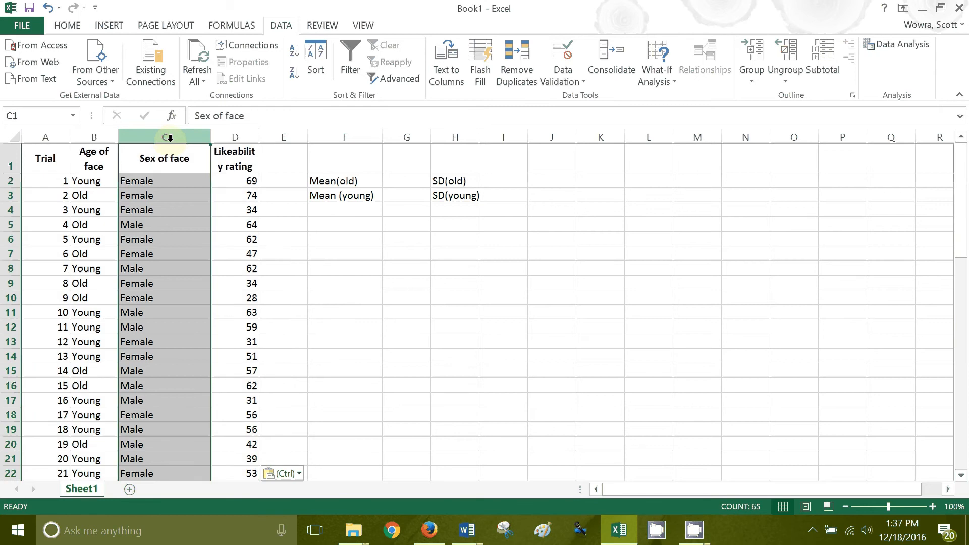
right_click(165, 136)
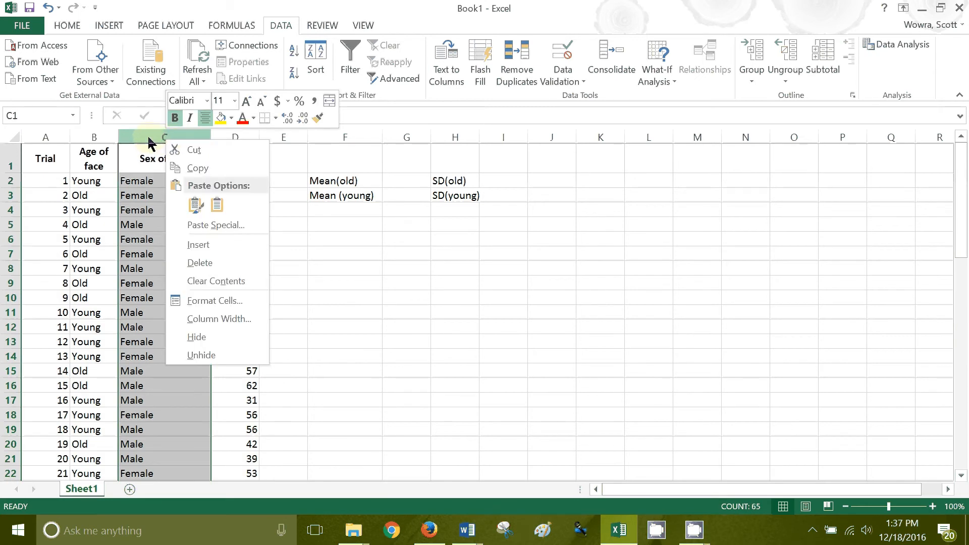
right_click(148, 137)
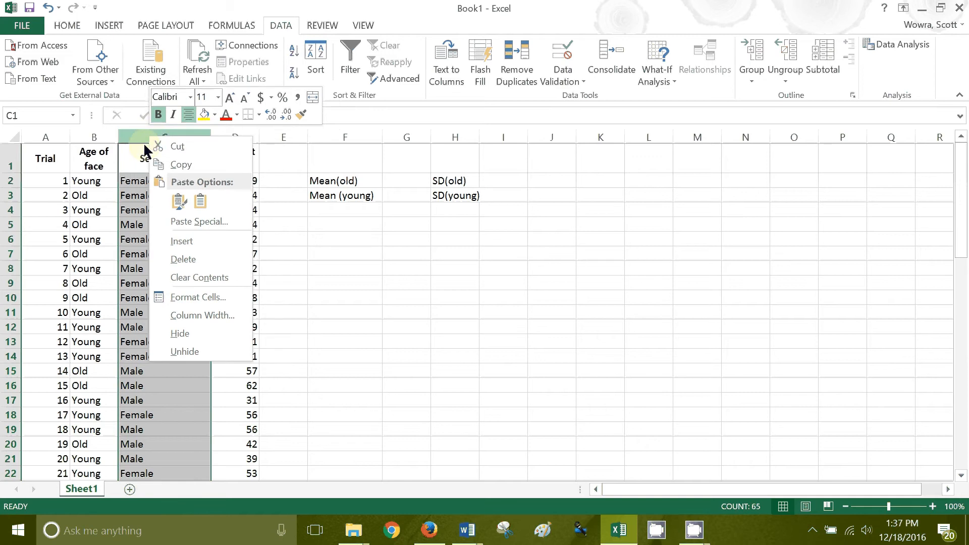
left_click(193, 261)
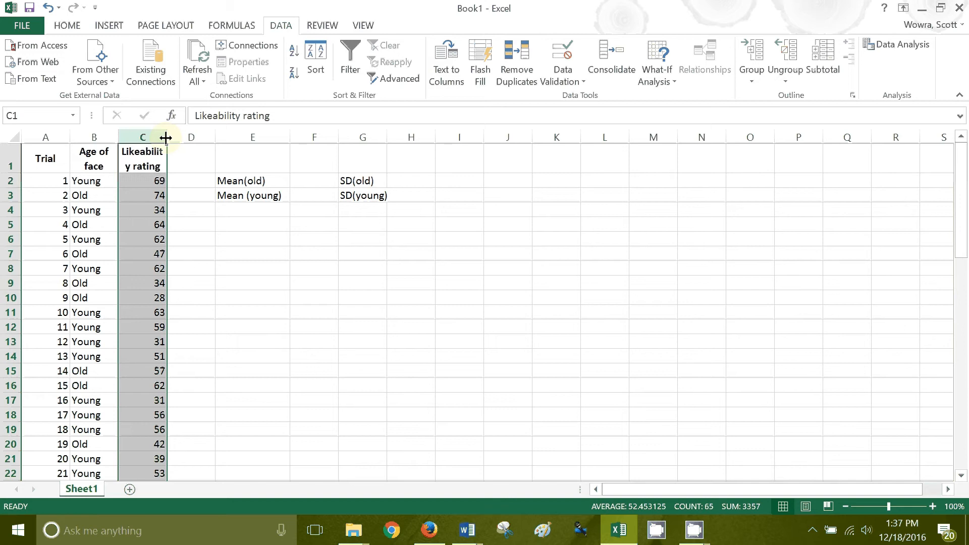
left_click_drag(166, 137, 179, 137)
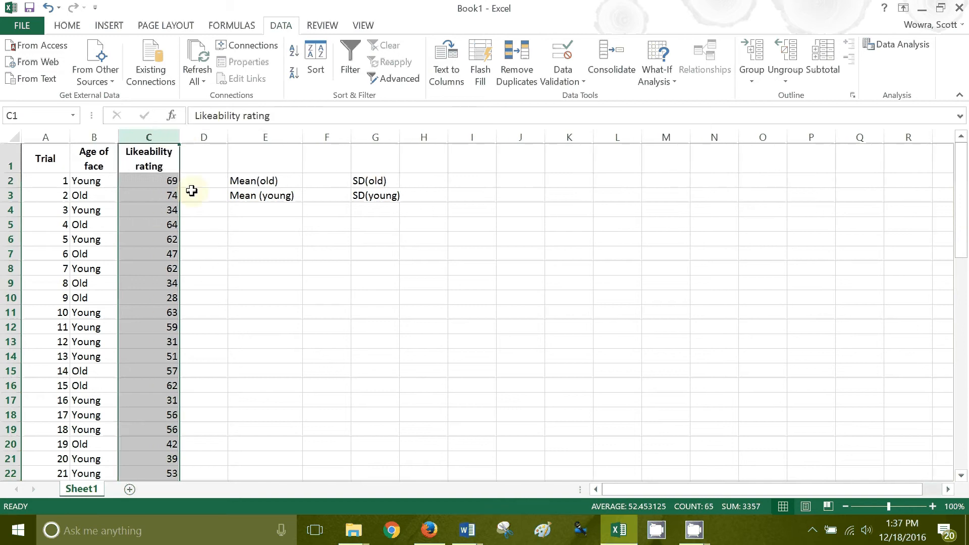
left_click(288, 238)
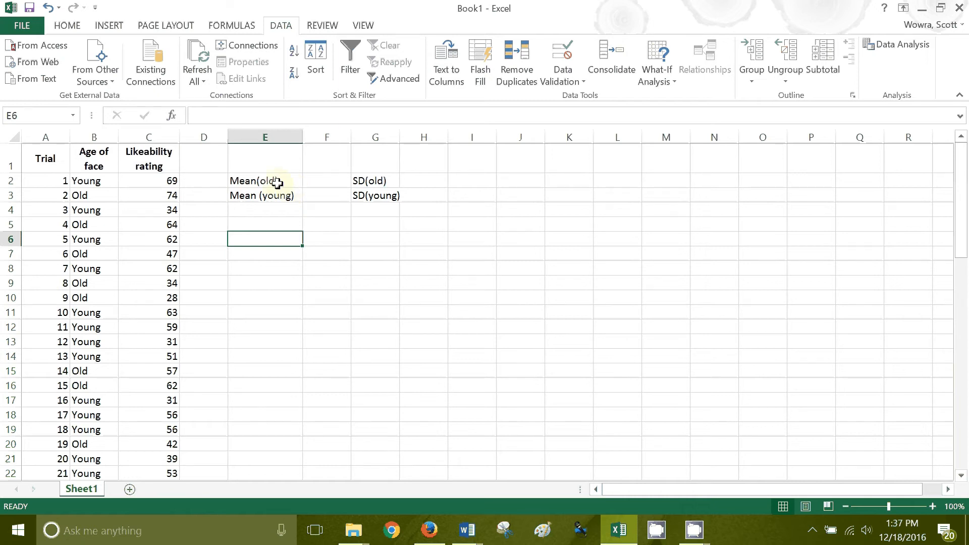
left_click(319, 184)
left_click(323, 199)
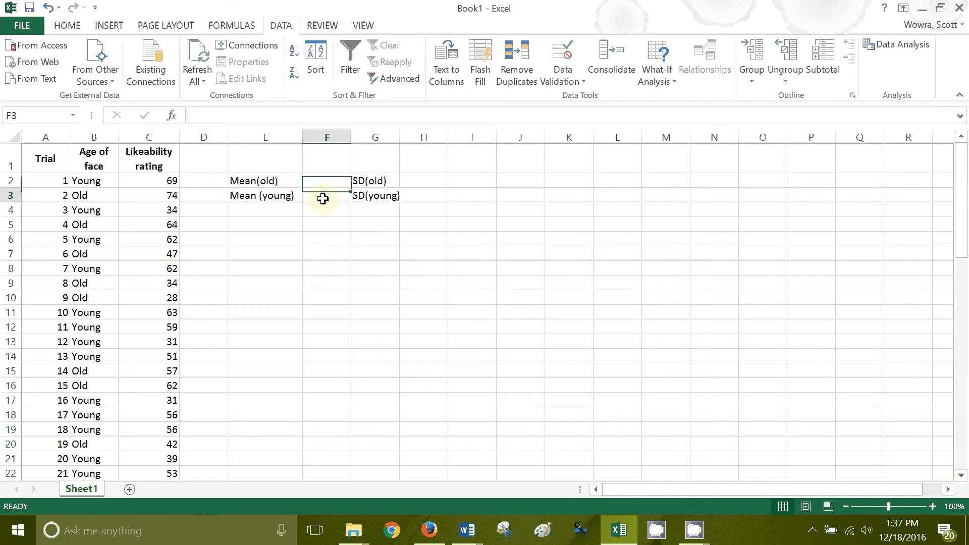
left_click(426, 181)
left_click(429, 199)
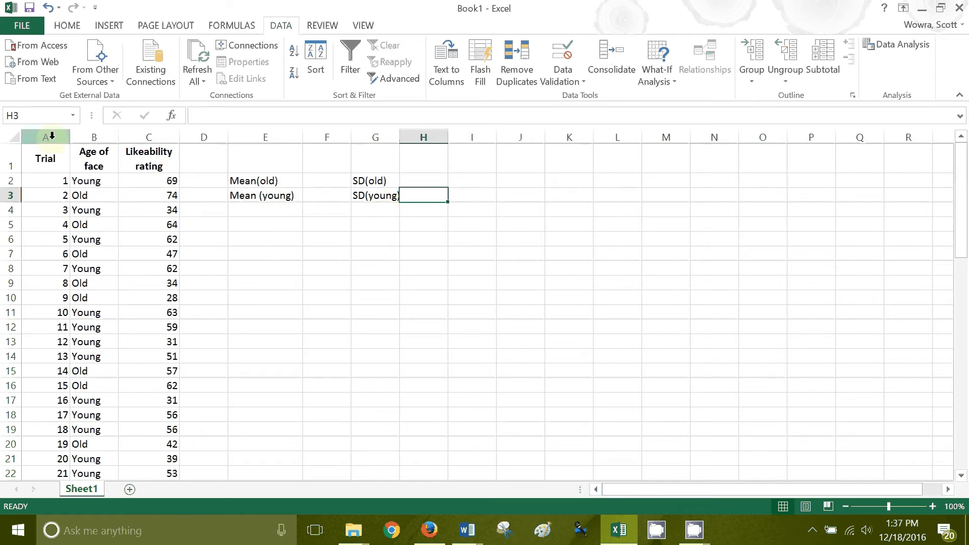
Sort the trial data in columns A to C by Age of face values from A to Z, treating the first row as headers
left_click_drag(52, 135, 132, 138)
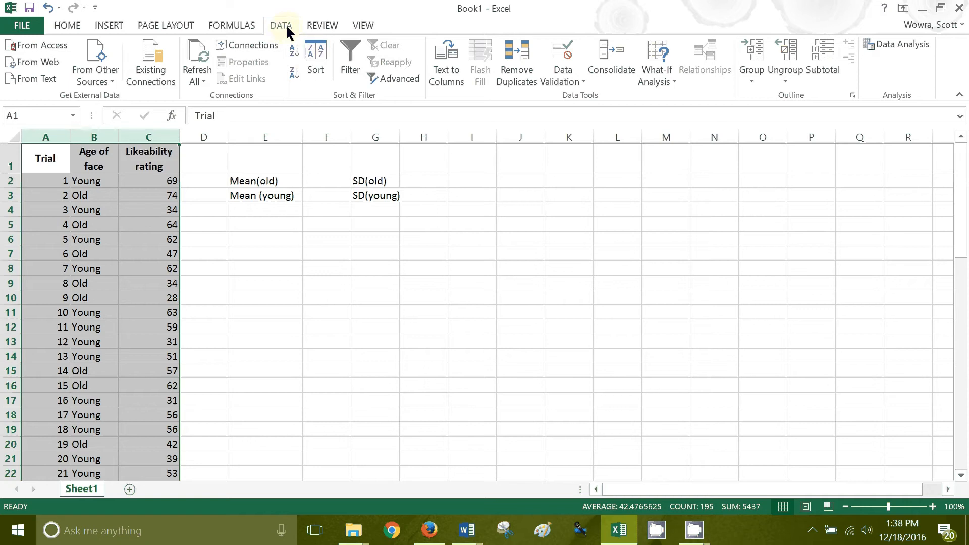
left_click(317, 55)
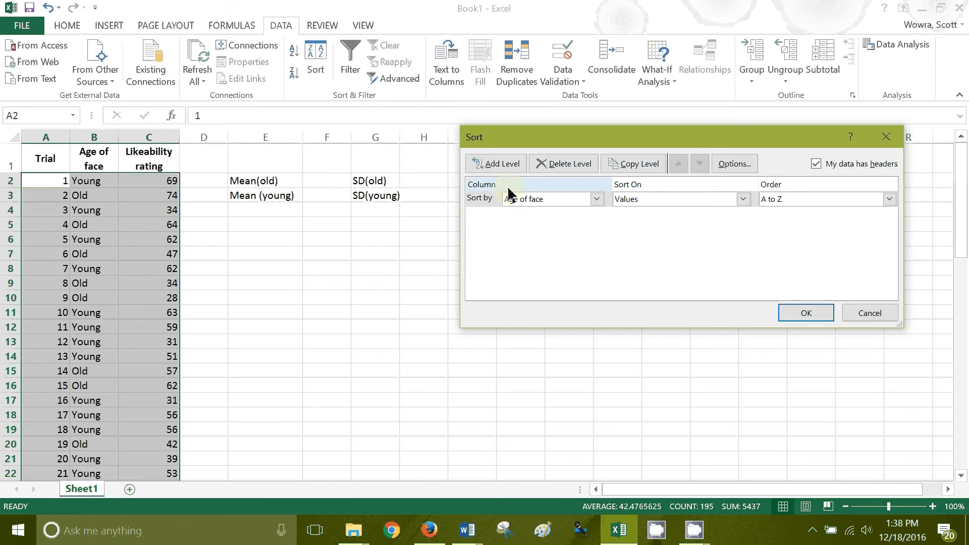
left_click(597, 199)
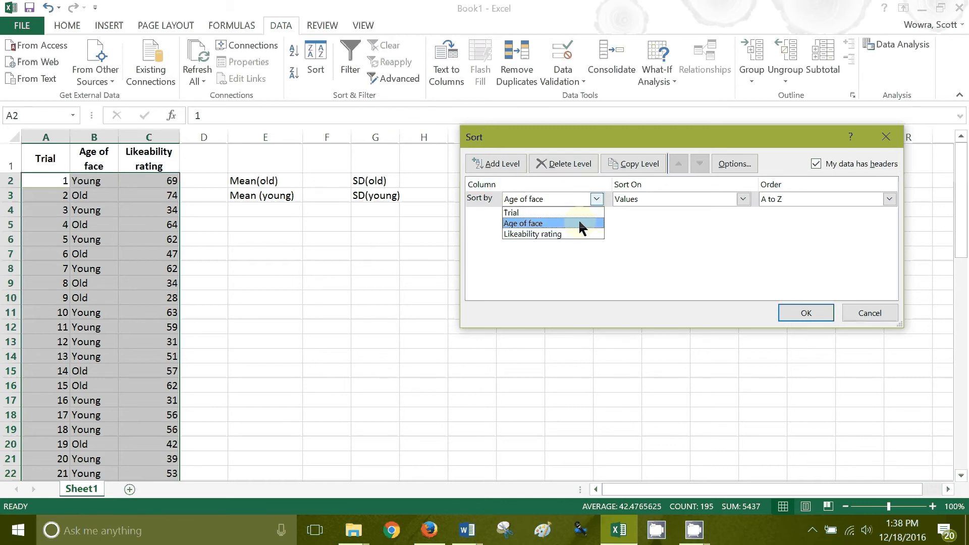
left_click(561, 222)
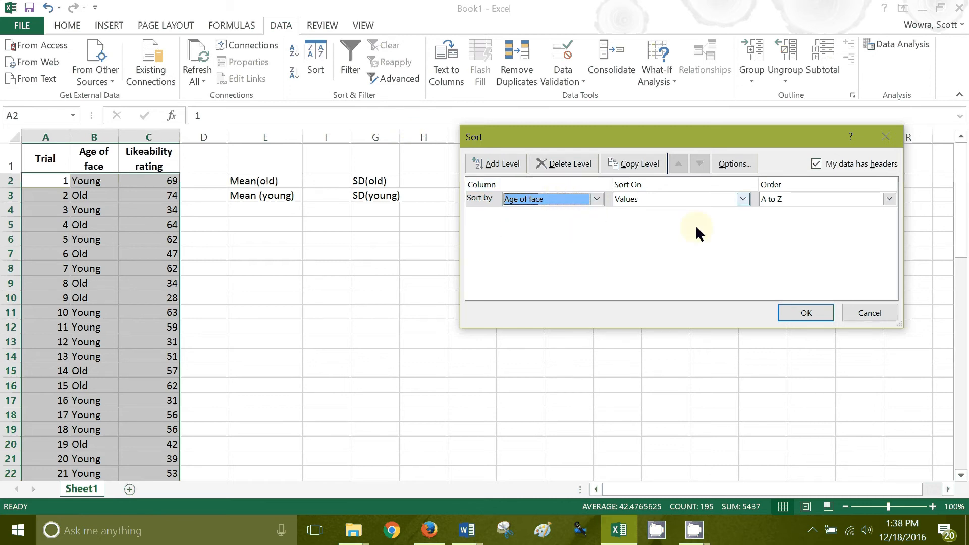
left_click(806, 313)
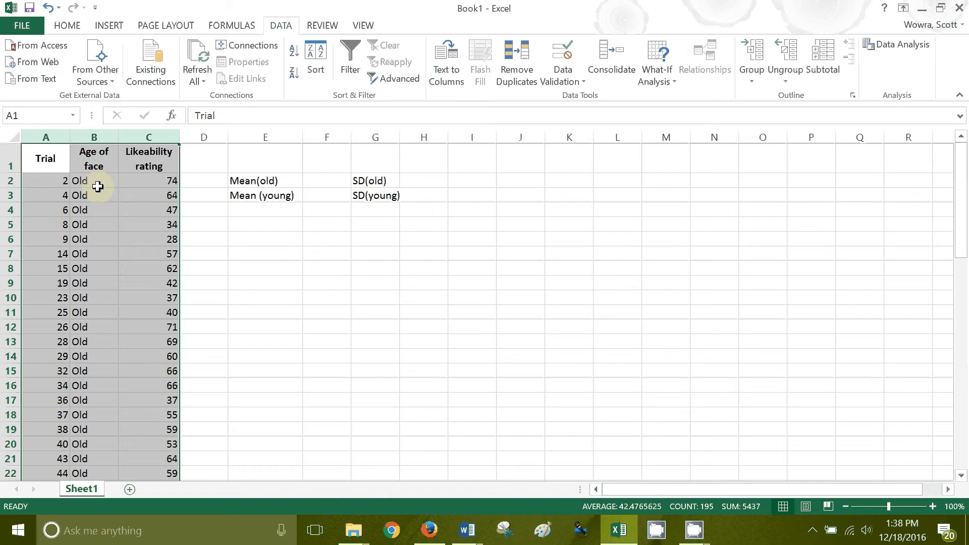
scroll(97, 187, "down", 5)
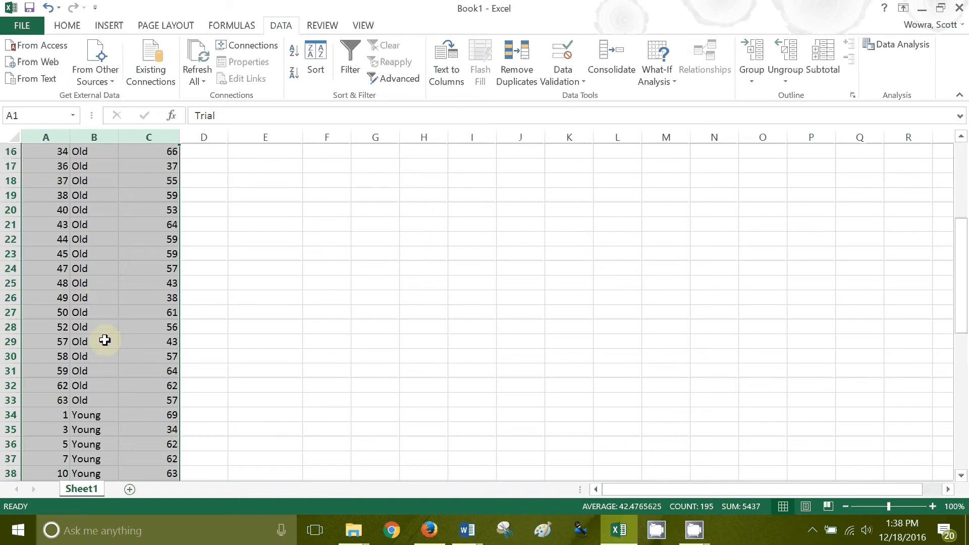
scroll(106, 354, "down", 1)
scroll(147, 342, "up", 6)
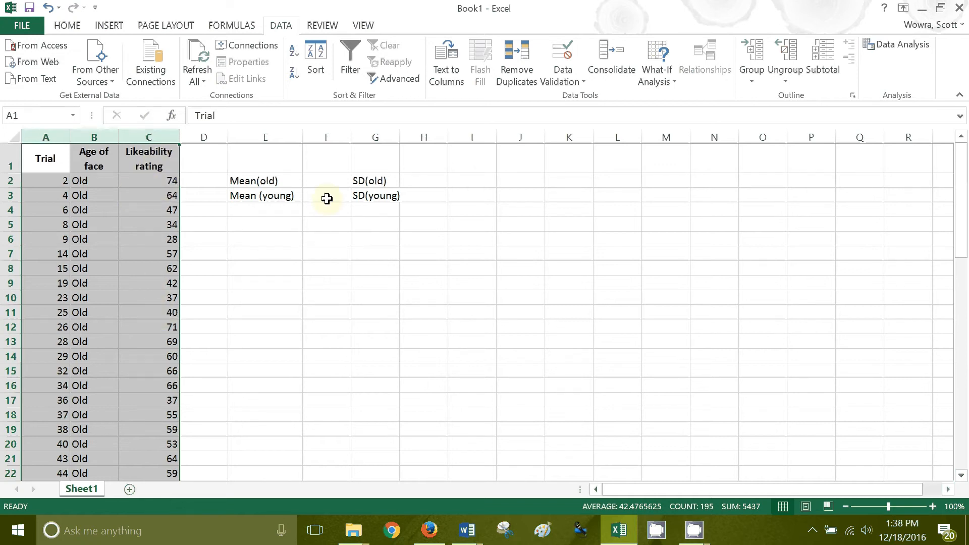
Calculate Mean(old) in cell F2 by searching for the Average function and applying AVERAGE to the old-face ratings in C2:C33
left_click(323, 180)
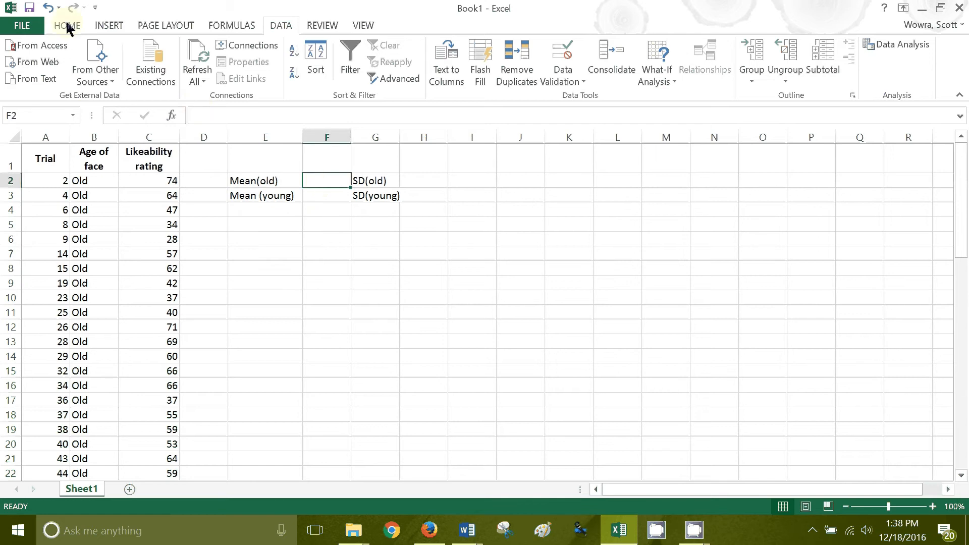
left_click(225, 25)
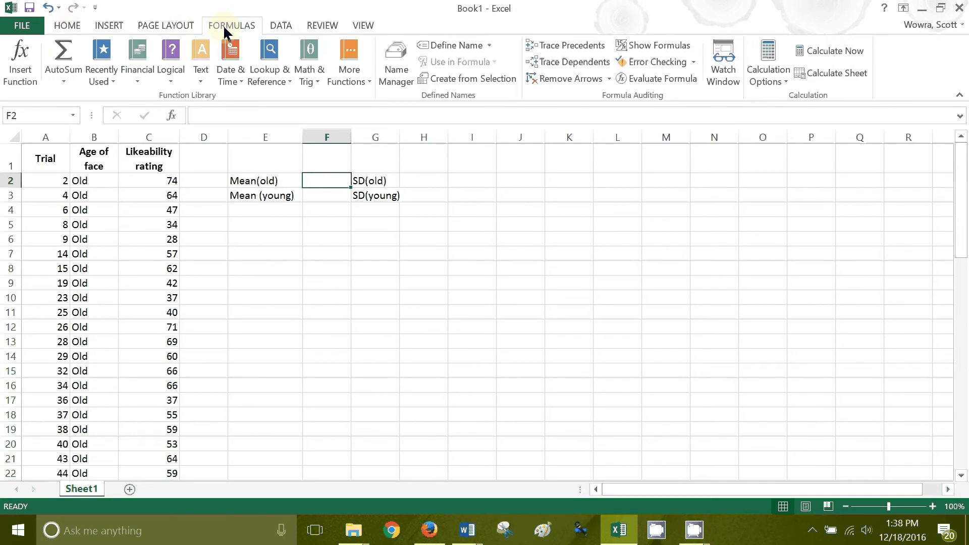
left_click(22, 58)
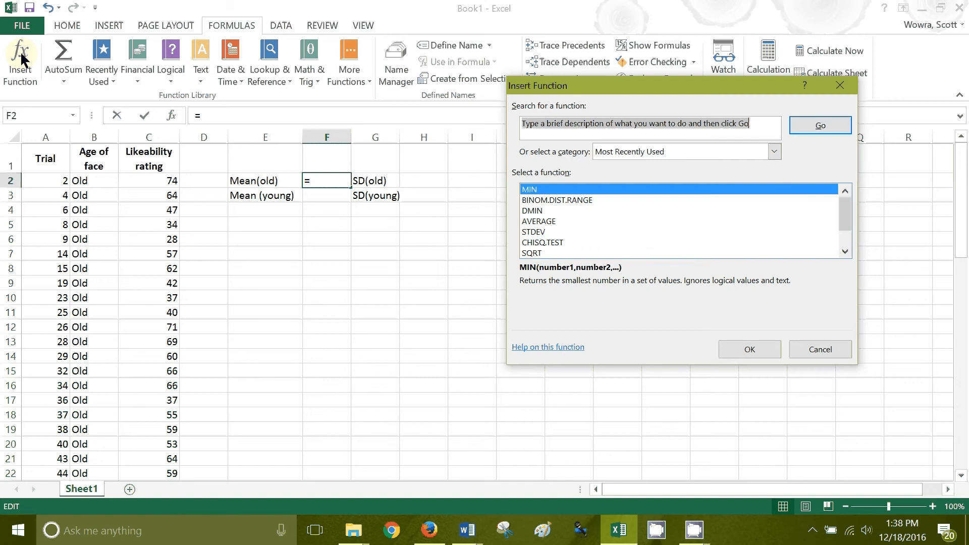
type("Avera")
key("BackSpace")
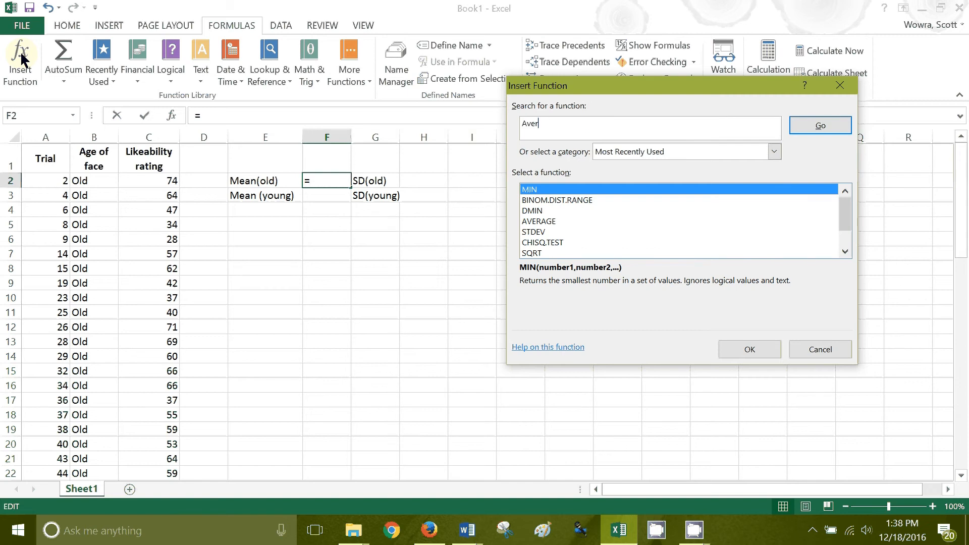
type("age")
key("Return")
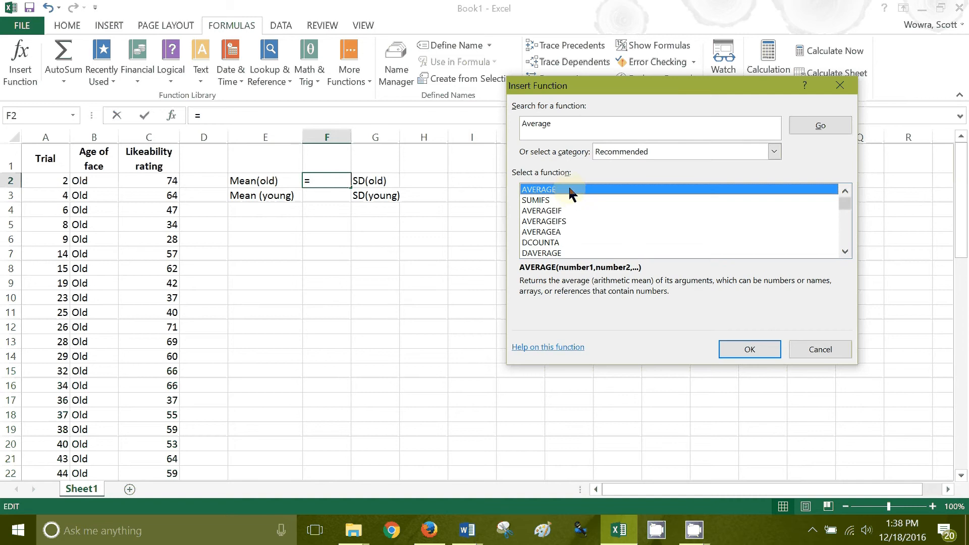
left_click(747, 352)
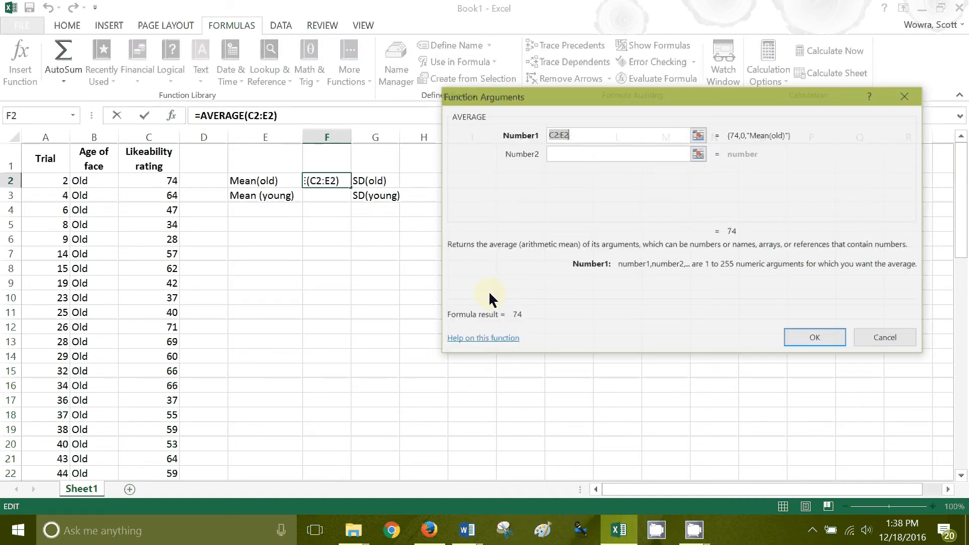
left_click(158, 183)
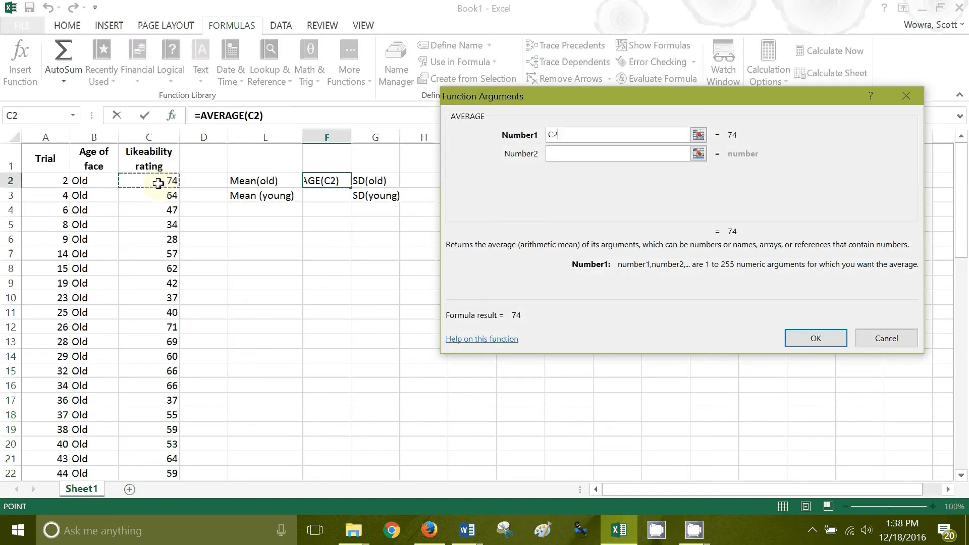
left_click_drag(158, 183, 146, 372)
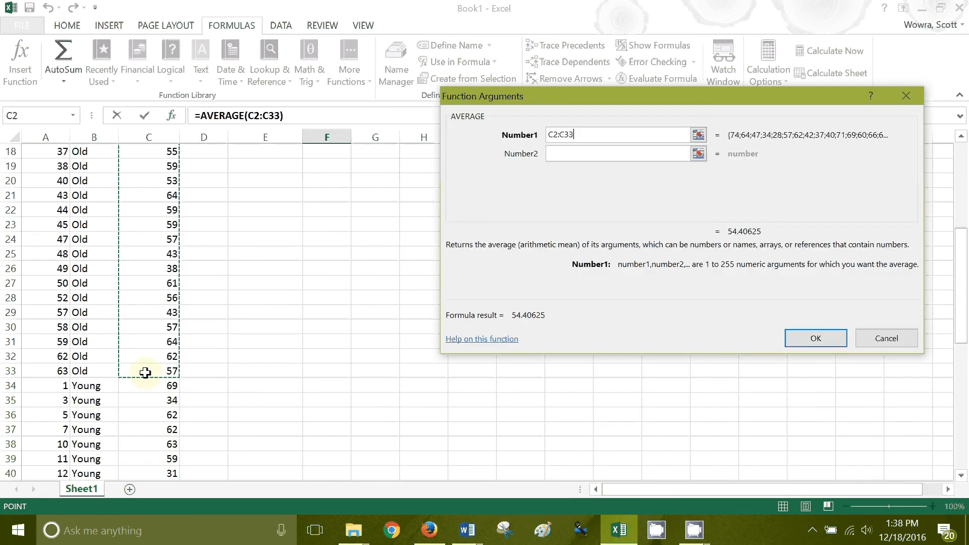
key("Return")
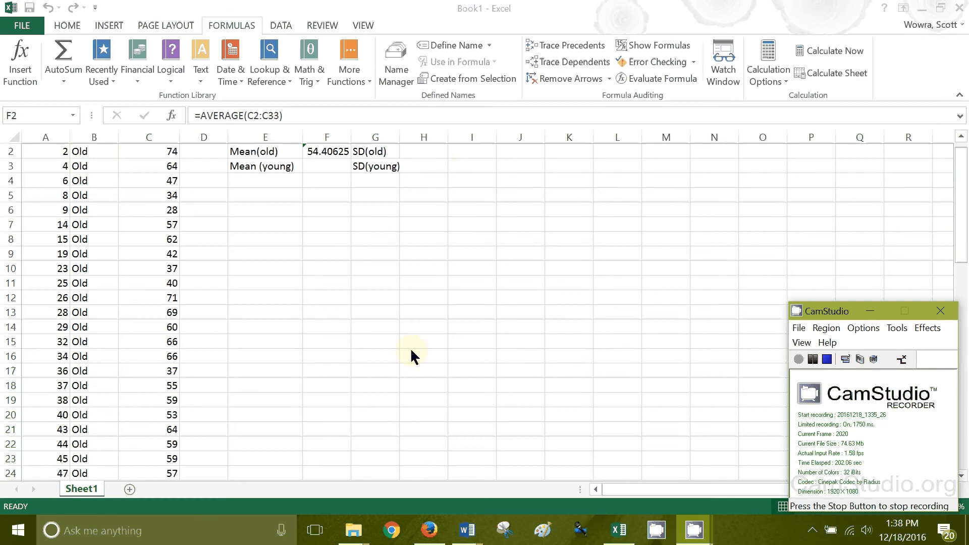
left_click(437, 163)
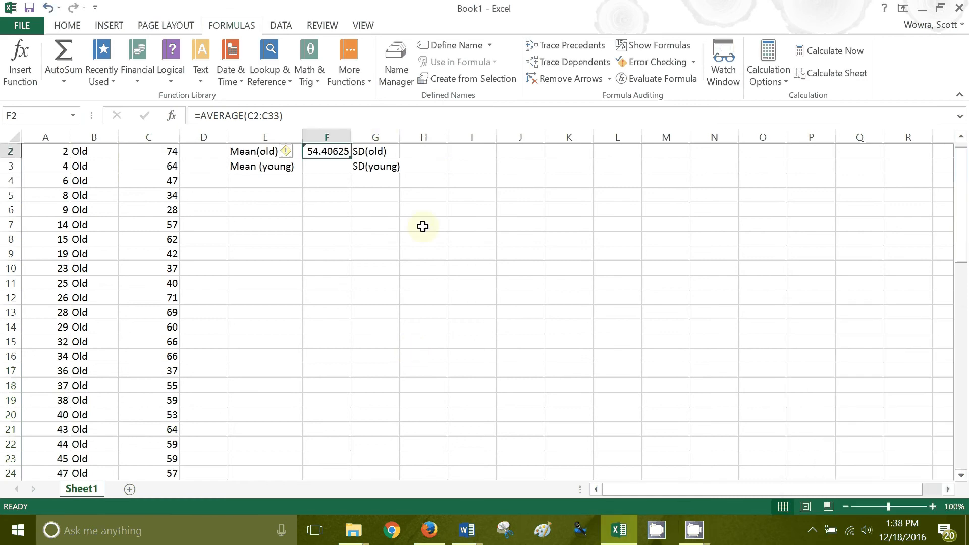
Calculate SD(old) in cell H2 with the STDEV function over the old-face ratings in C2:C33
scroll(423, 226, "up", 1)
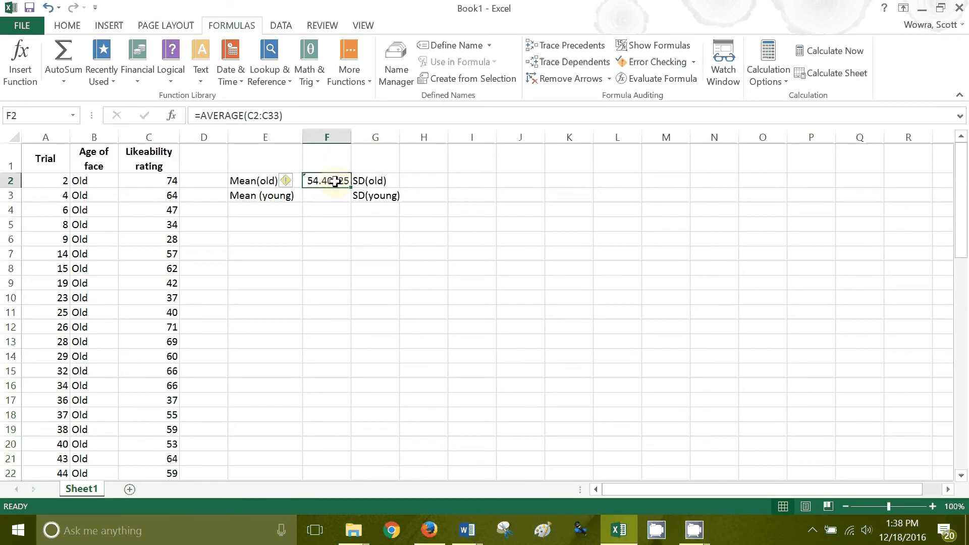
left_click(428, 184)
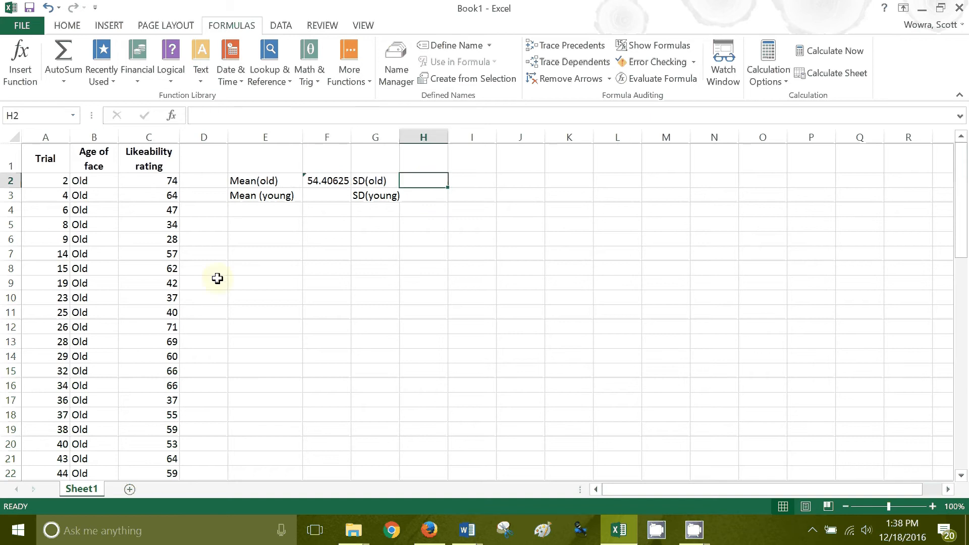
left_click(22, 55)
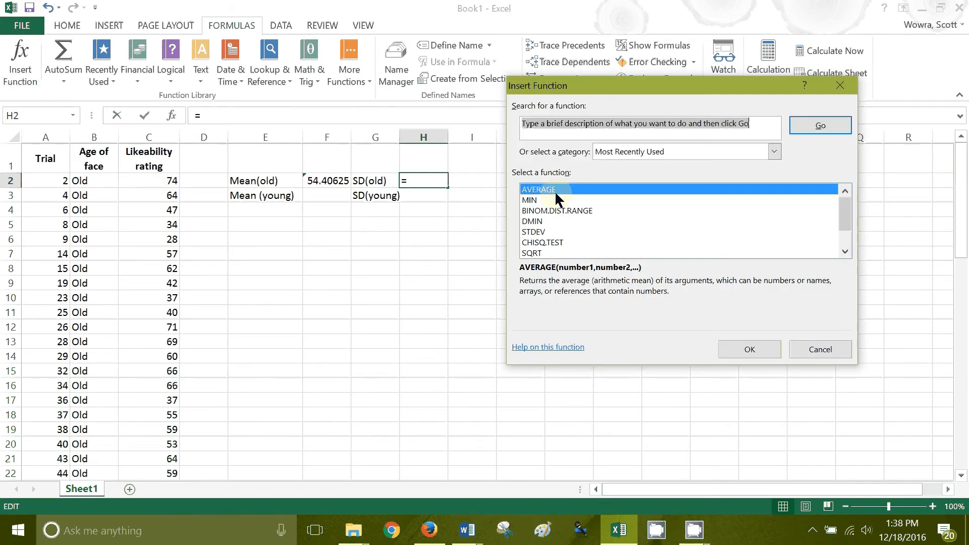
left_click(543, 232)
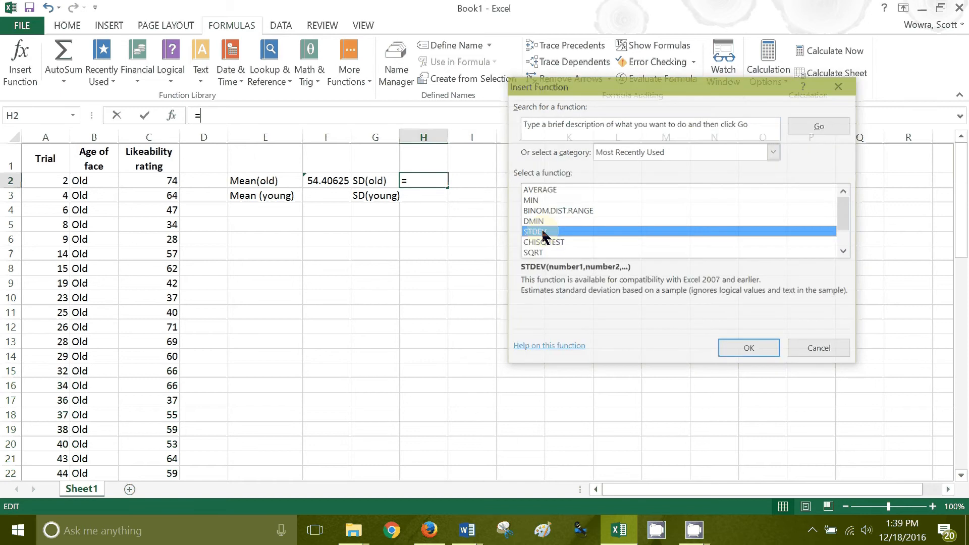
double_click(541, 231)
left_click_drag(151, 181, 162, 373)
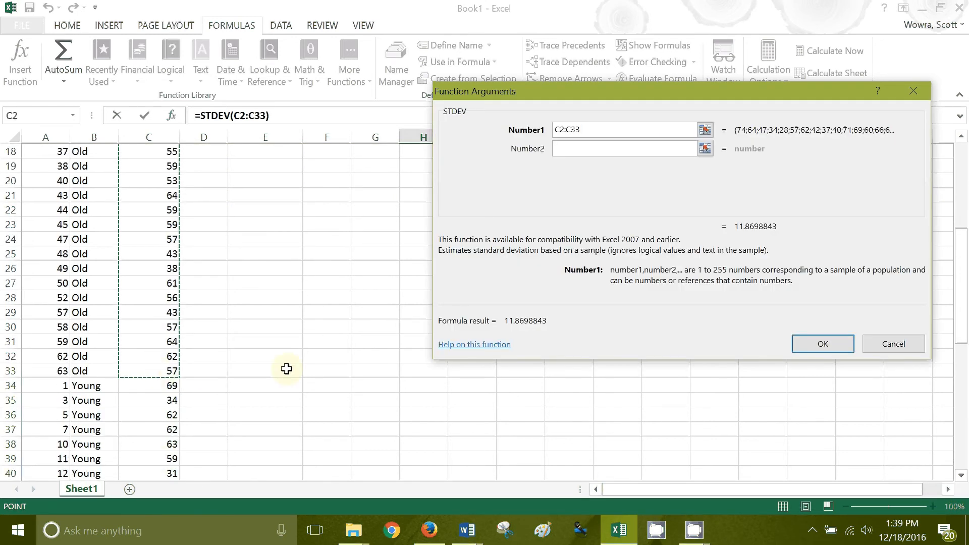
key("Return")
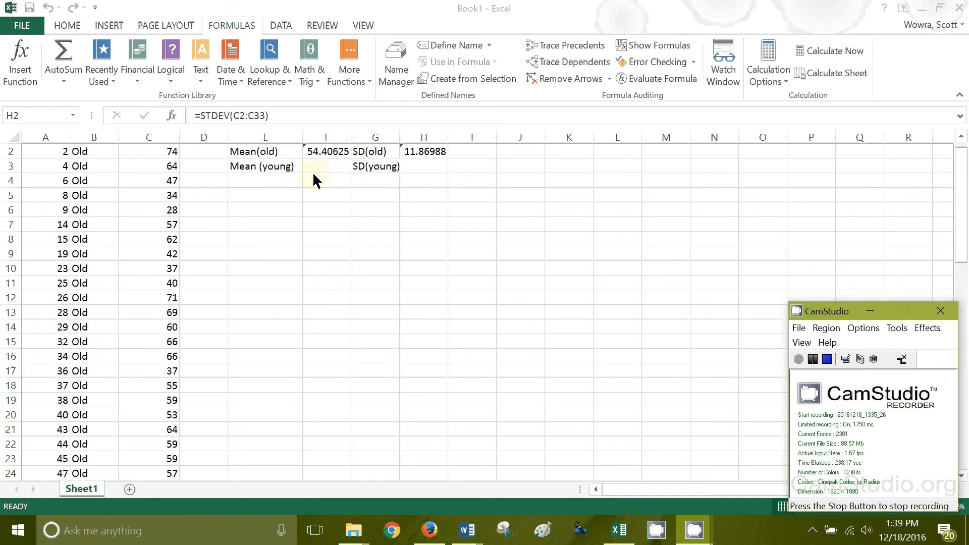
left_click(328, 185)
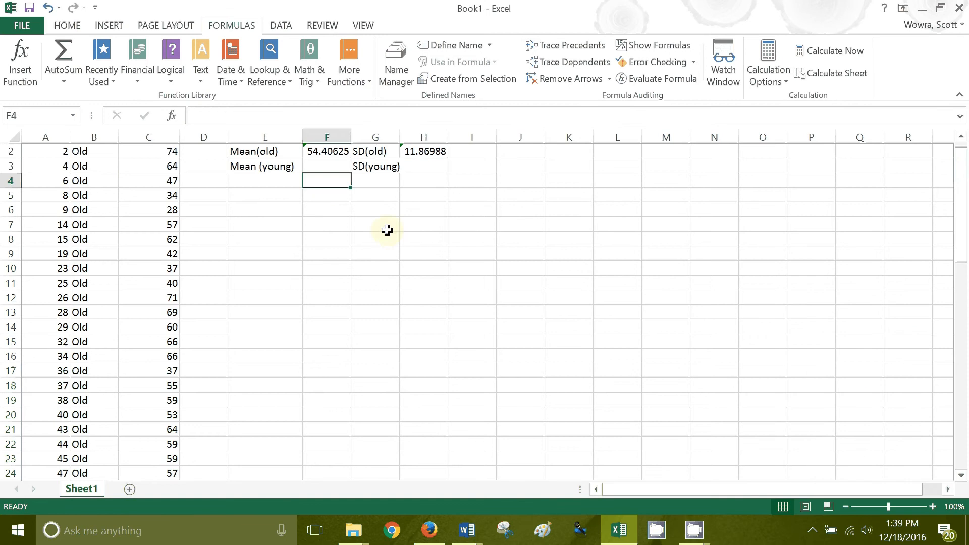
scroll(383, 232, "up", 1)
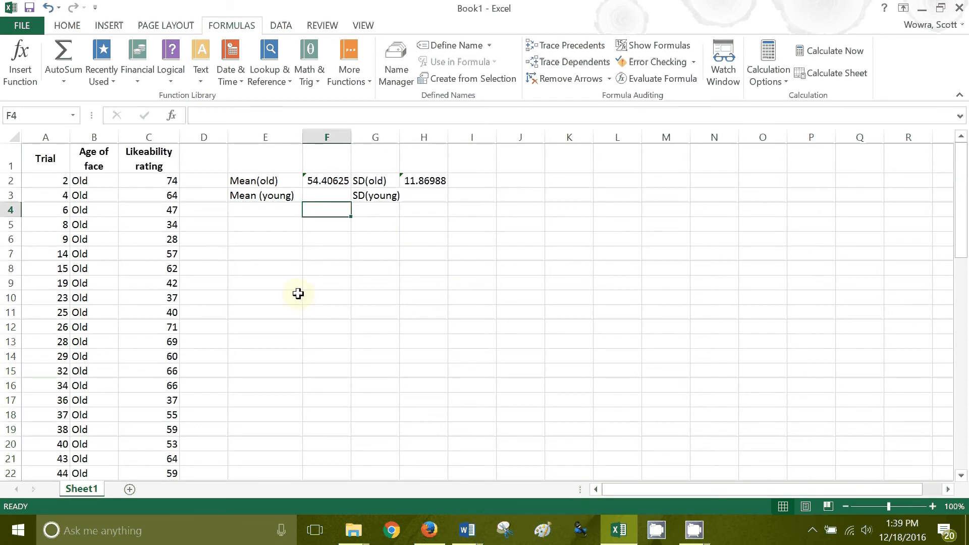
left_click(319, 303)
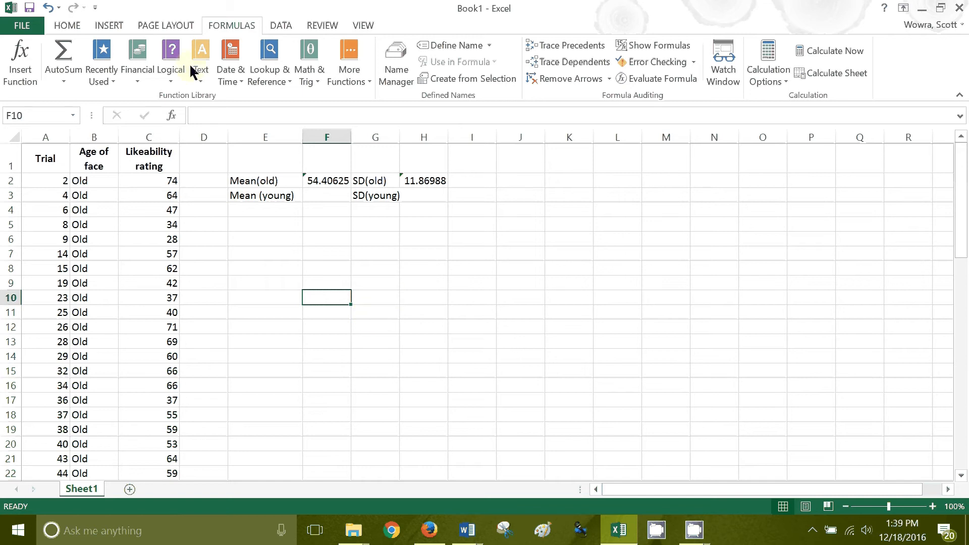
Make sure the Analysis ToolPak is enabled among the Excel add-ins in the program options
left_click(264, 25)
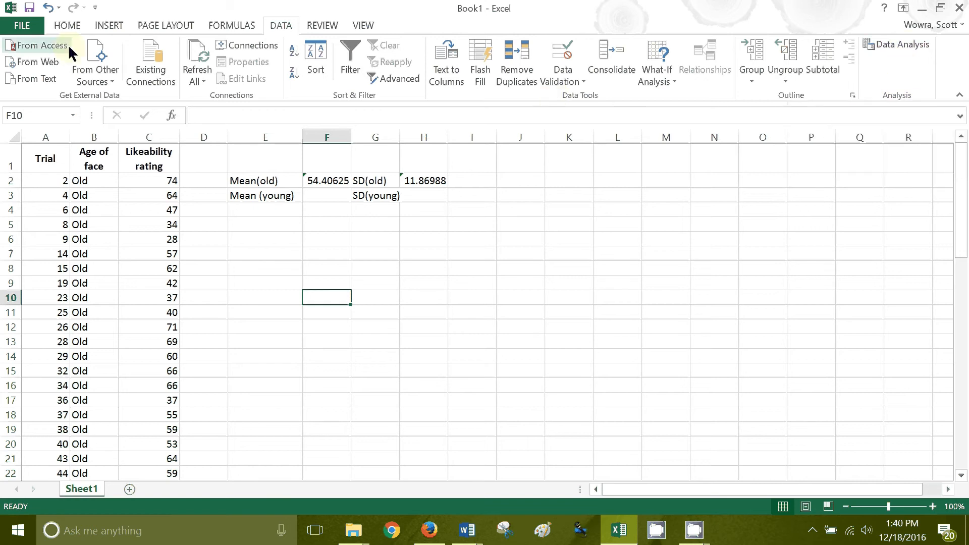
left_click(22, 25)
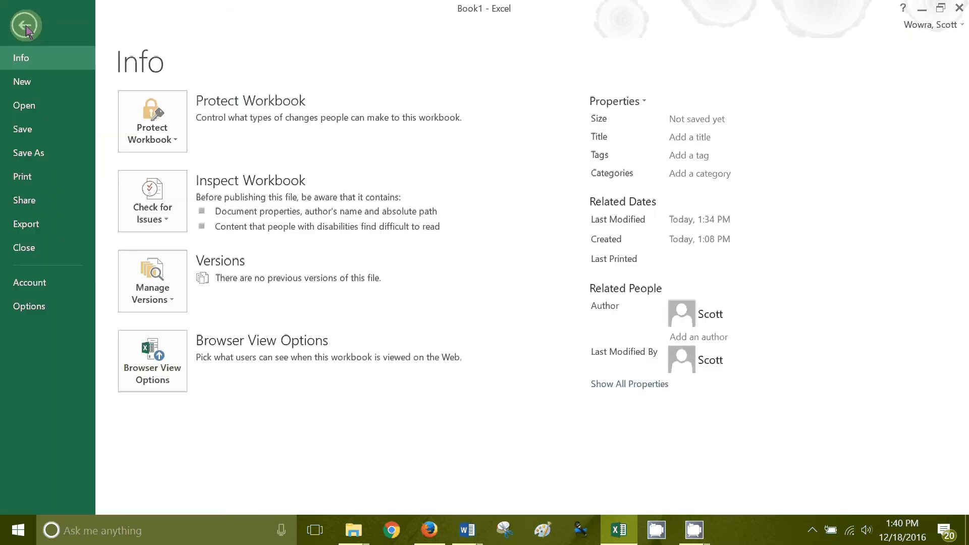
left_click(35, 305)
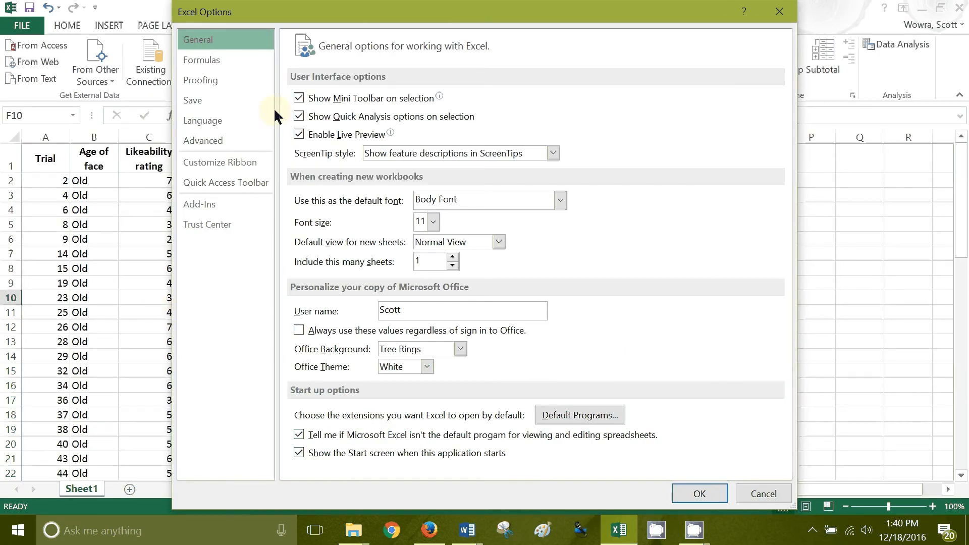
left_click(223, 205)
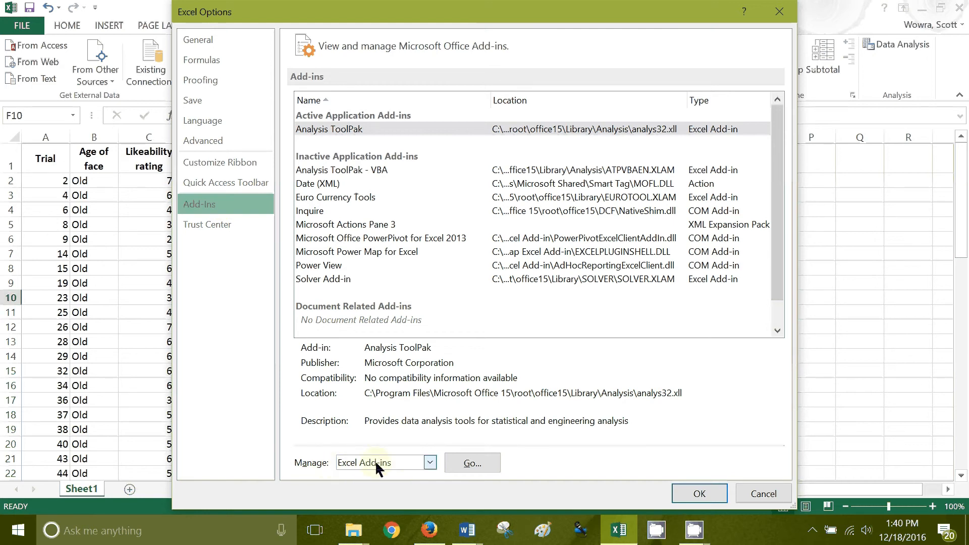
left_click(473, 463)
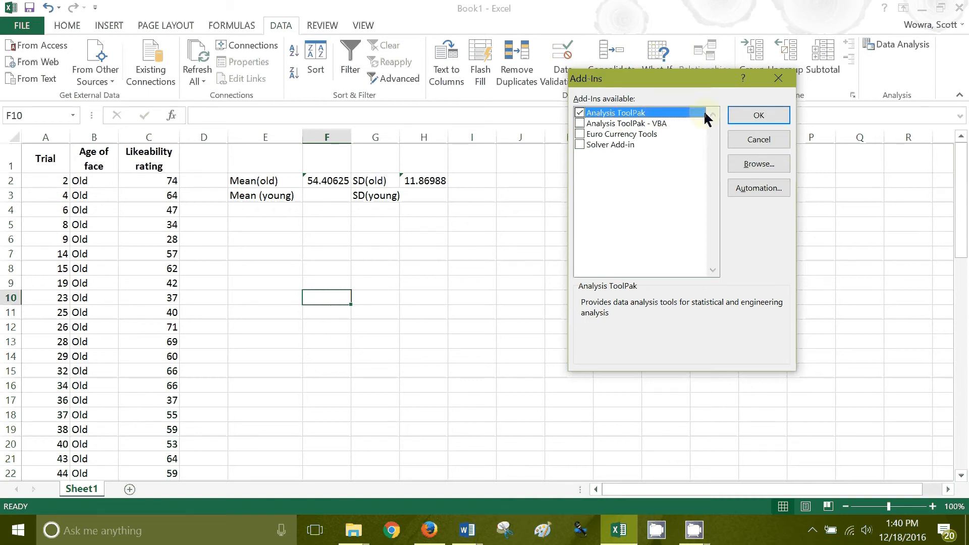
left_click(738, 117)
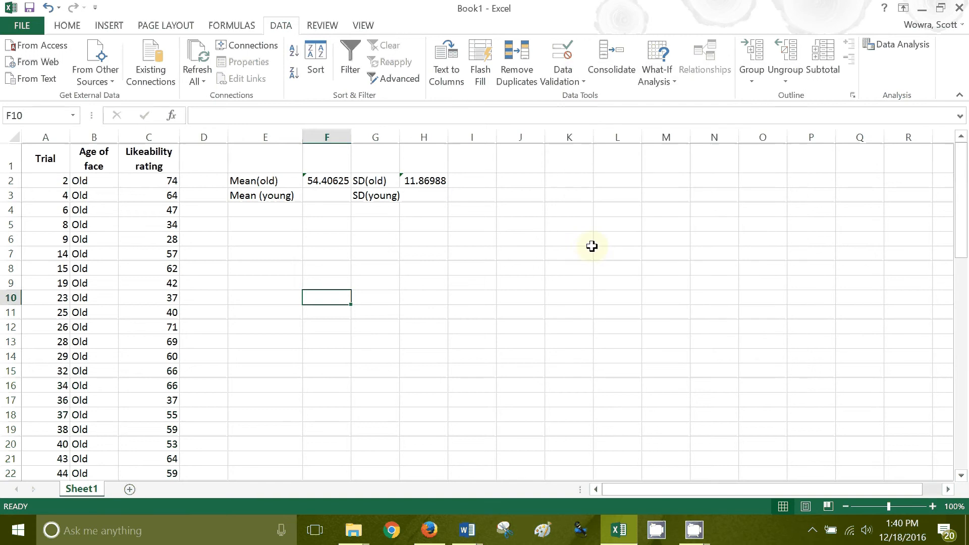
Start the t-Test: Two-Sample Assuming Equal Variances analysis and clear the old ranges for both variables
left_click(318, 283)
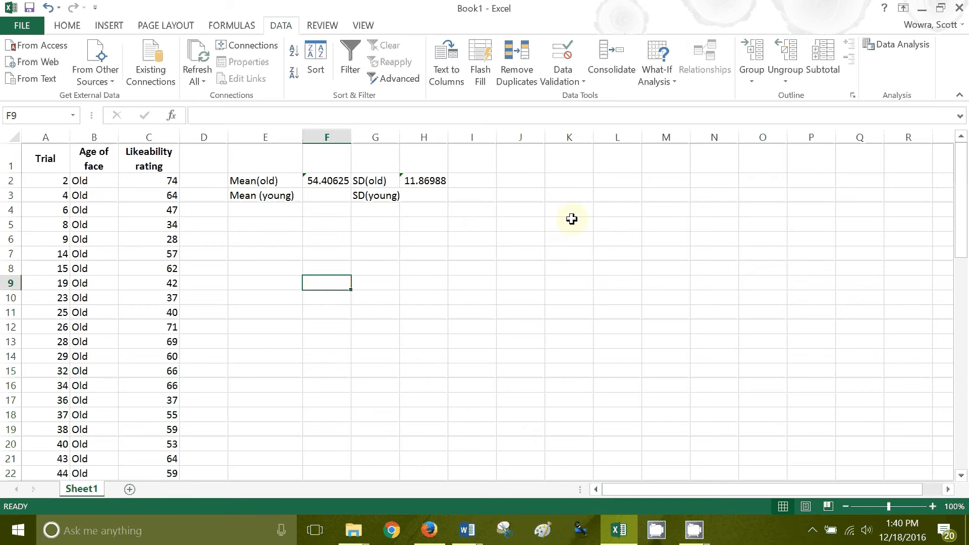
left_click(900, 48)
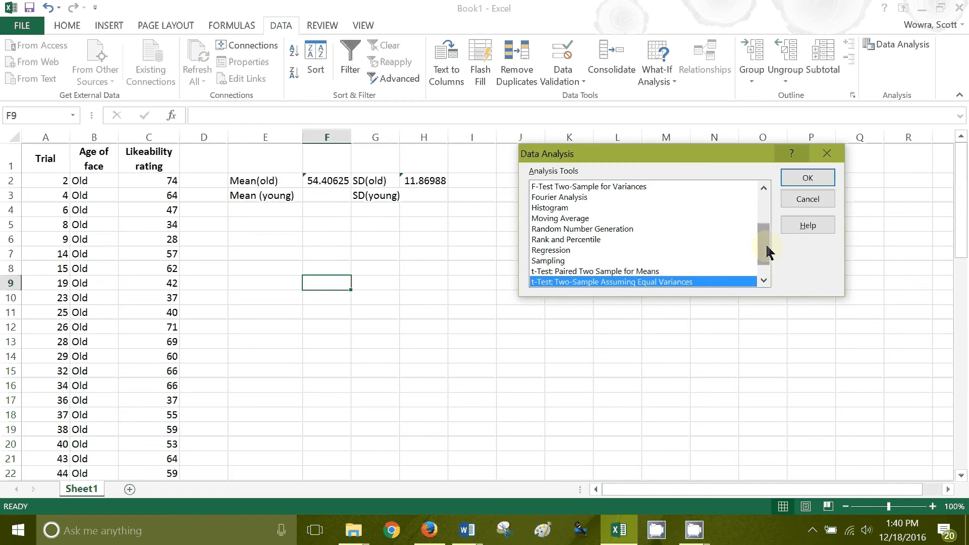
left_click_drag(767, 251, 765, 278)
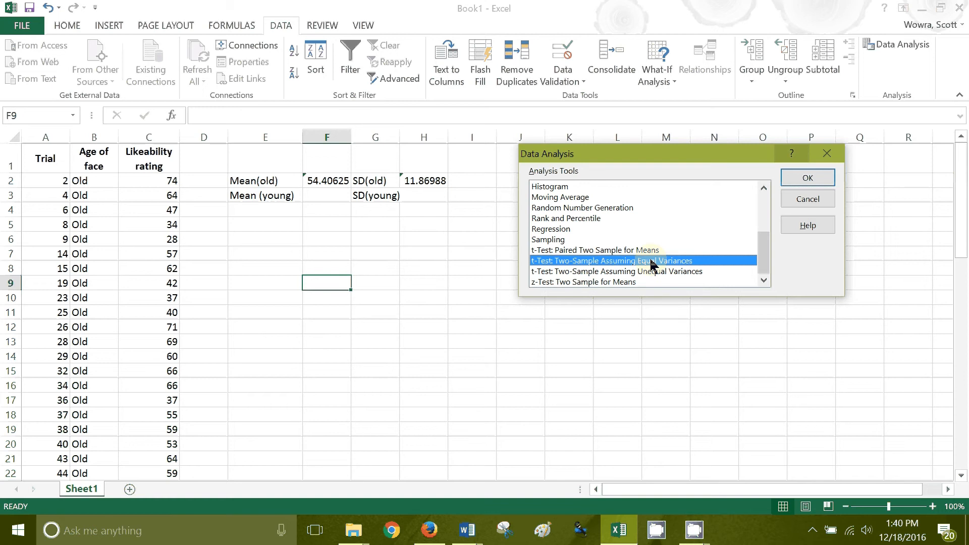
left_click(807, 179)
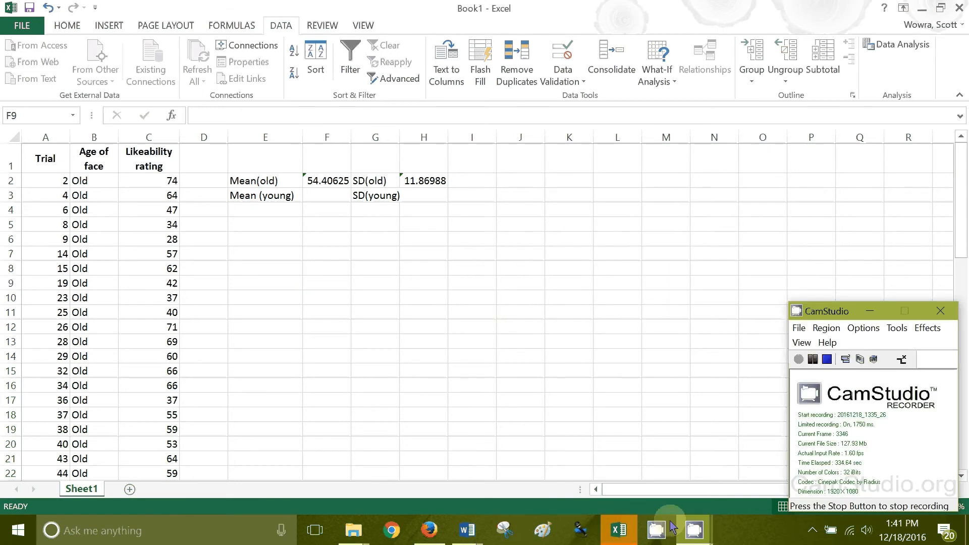
left_click(618, 528)
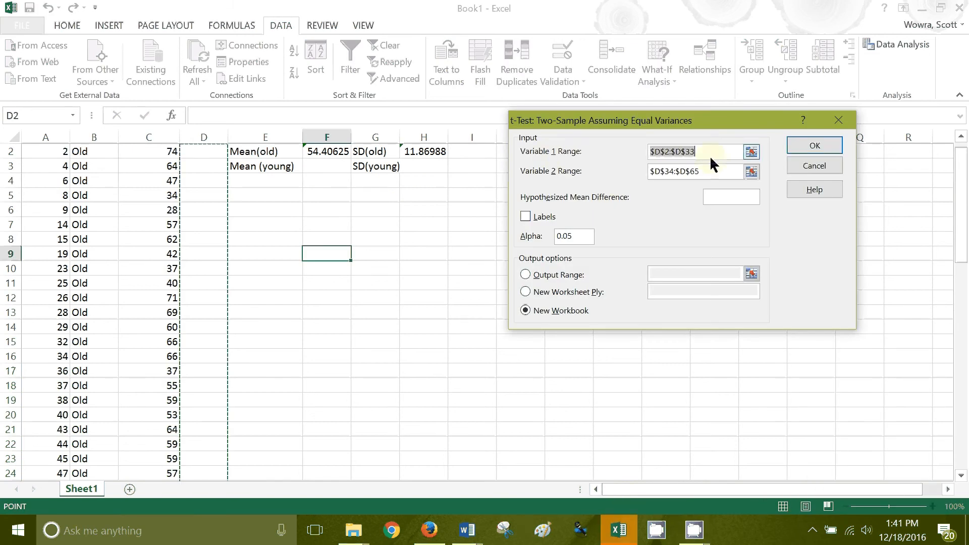
key("BackSpace")
left_click_drag(703, 172, 650, 165)
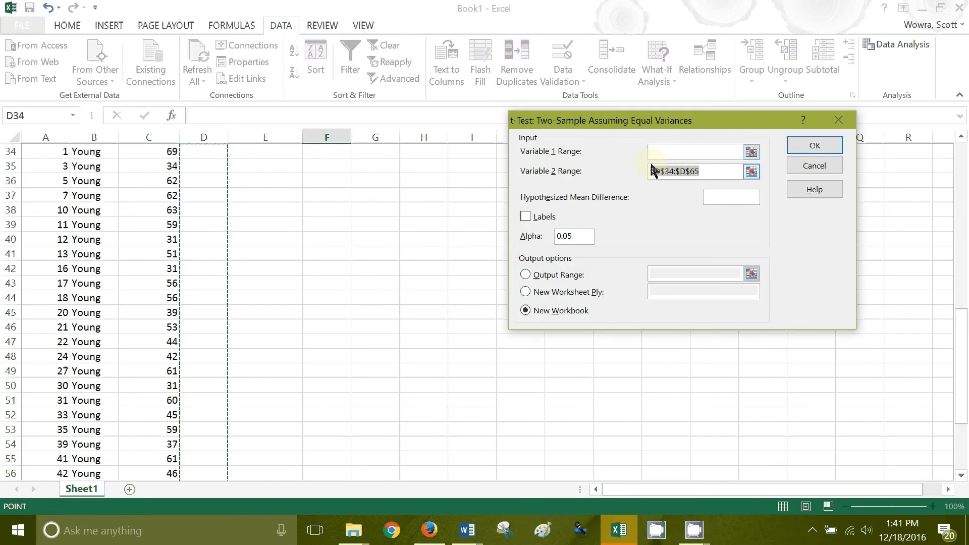
key("BackSpace")
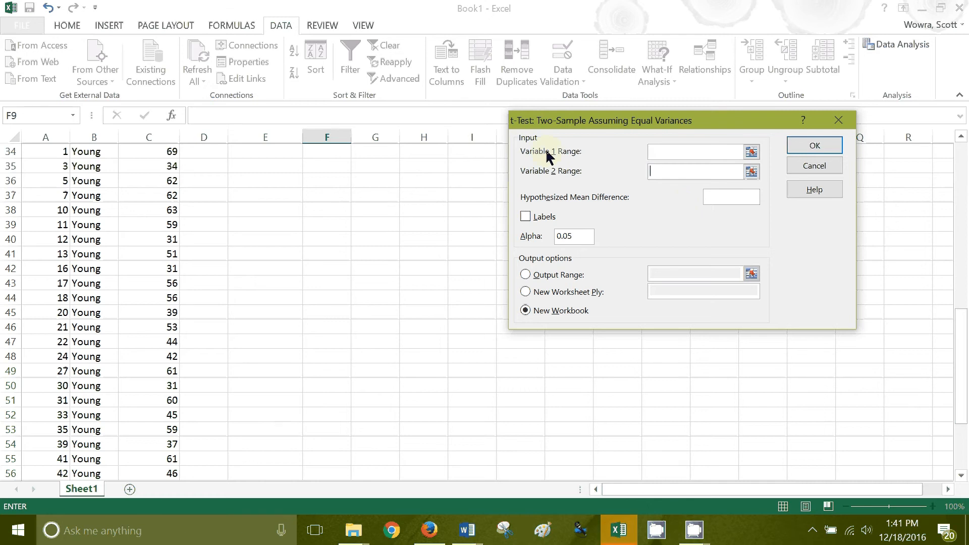
Set Variable 1 Range to C2:C33 and Variable 2 Range to C34:C65, and run the t-test with output to a new workbook
scroll(335, 233, "up", 4)
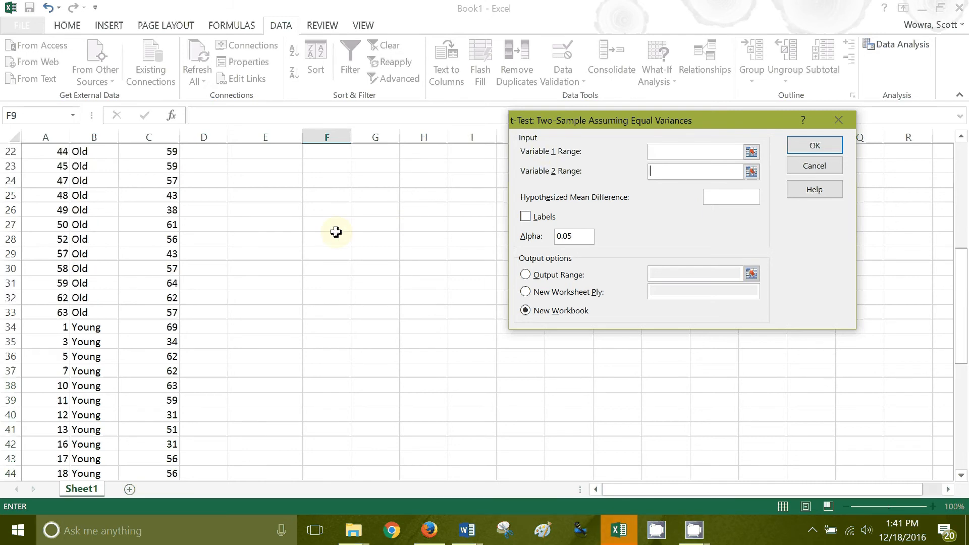
scroll(336, 232, "up", 7)
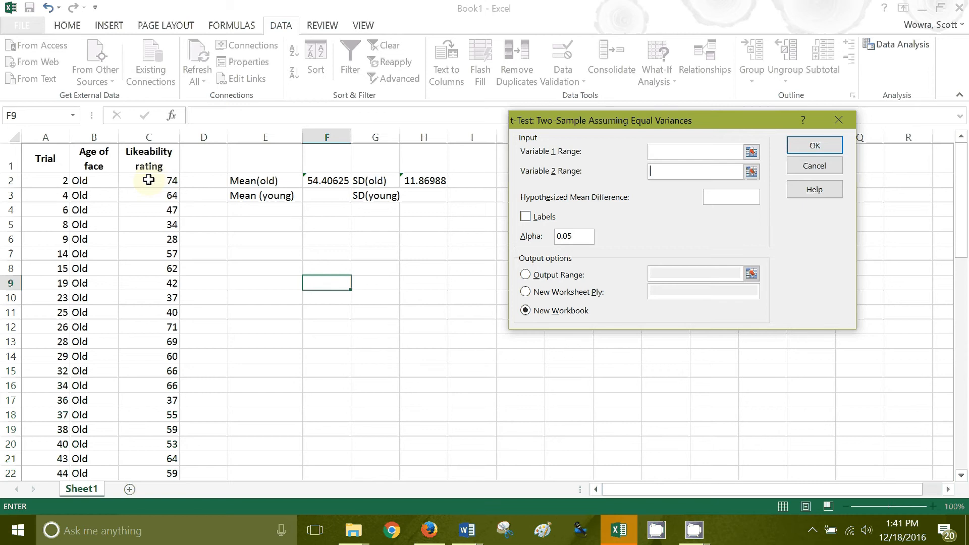
left_click(752, 152)
left_click_drag(149, 181, 162, 370)
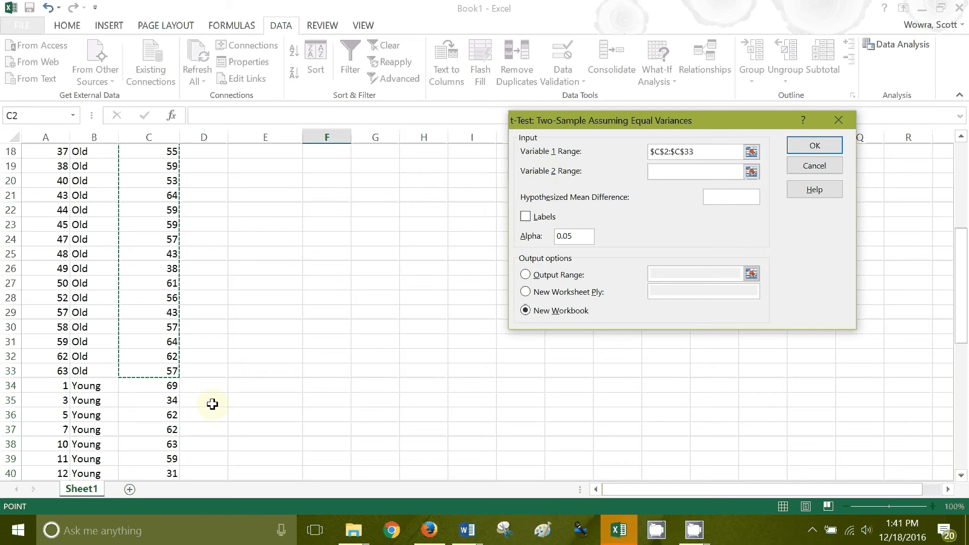
left_click(752, 172)
left_click_drag(159, 385, 159, 443)
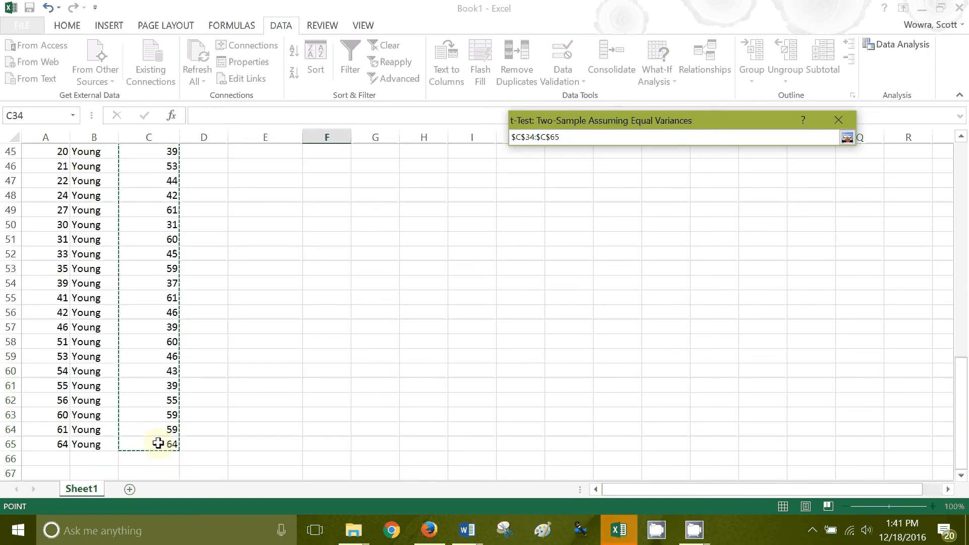
key("Return")
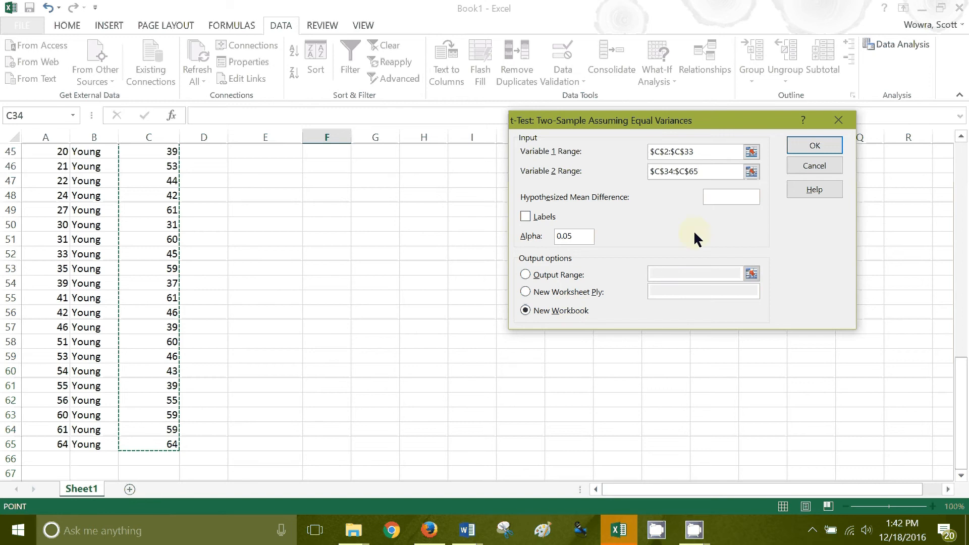
left_click(811, 148)
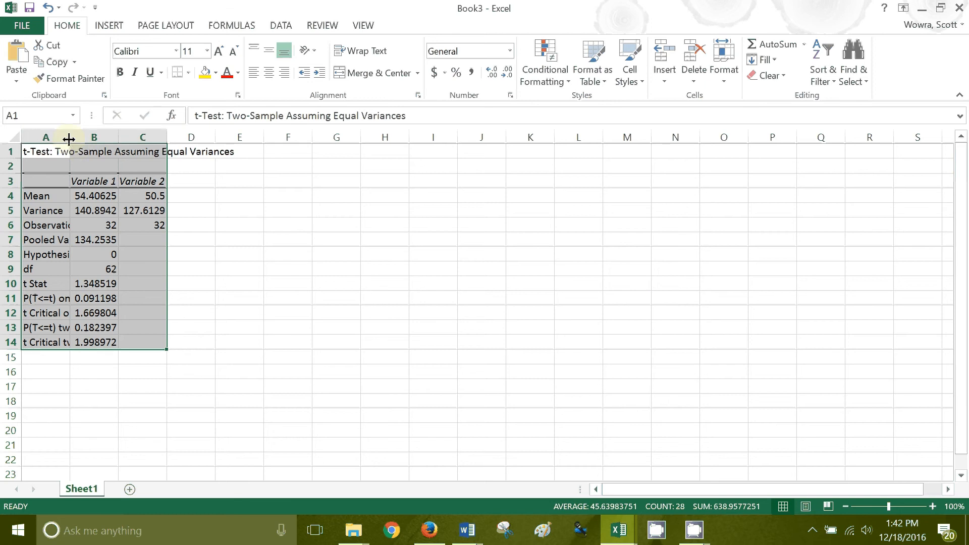
Widen columns A and B of the t-test output and review both means, df, t Stat and the two-tail P value
left_click_drag(68, 140, 159, 141)
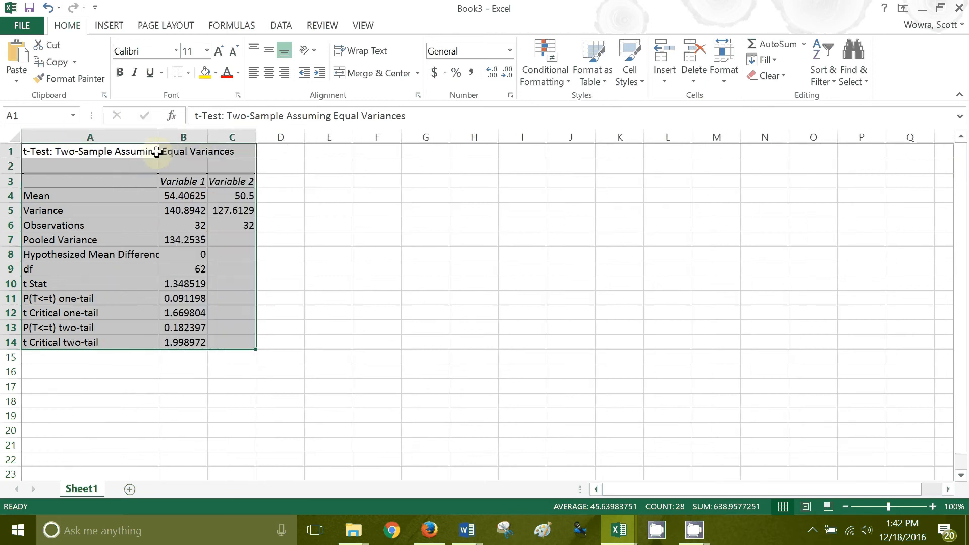
left_click_drag(160, 140, 231, 138)
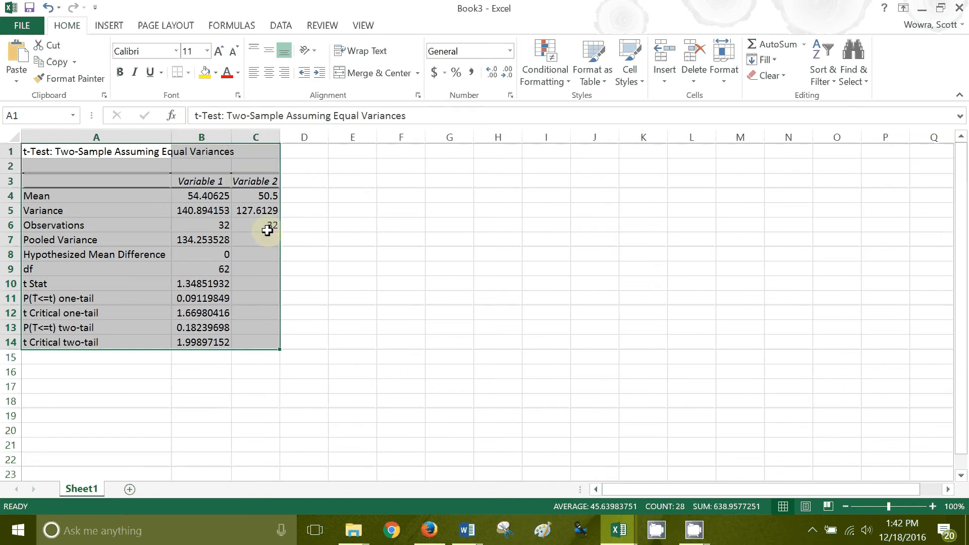
left_click(208, 196)
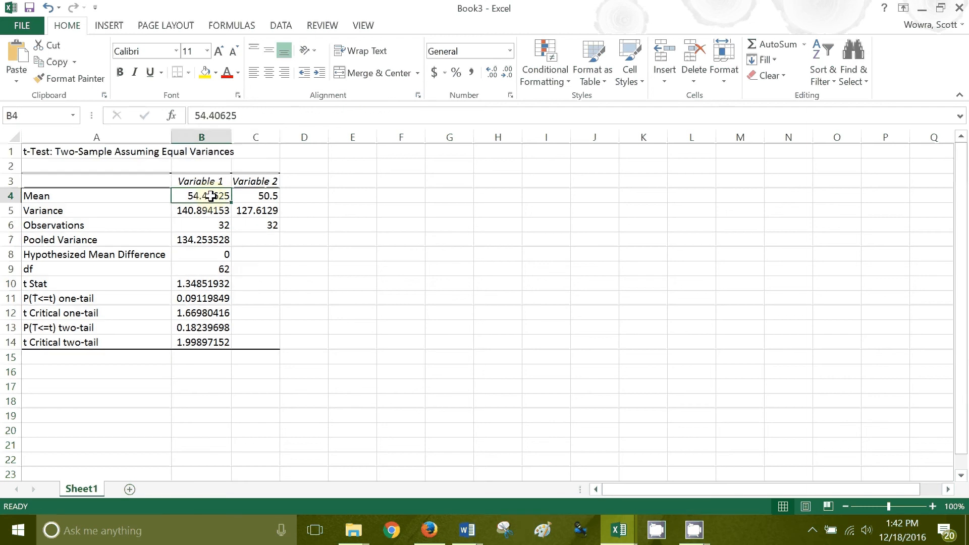
left_click(266, 197)
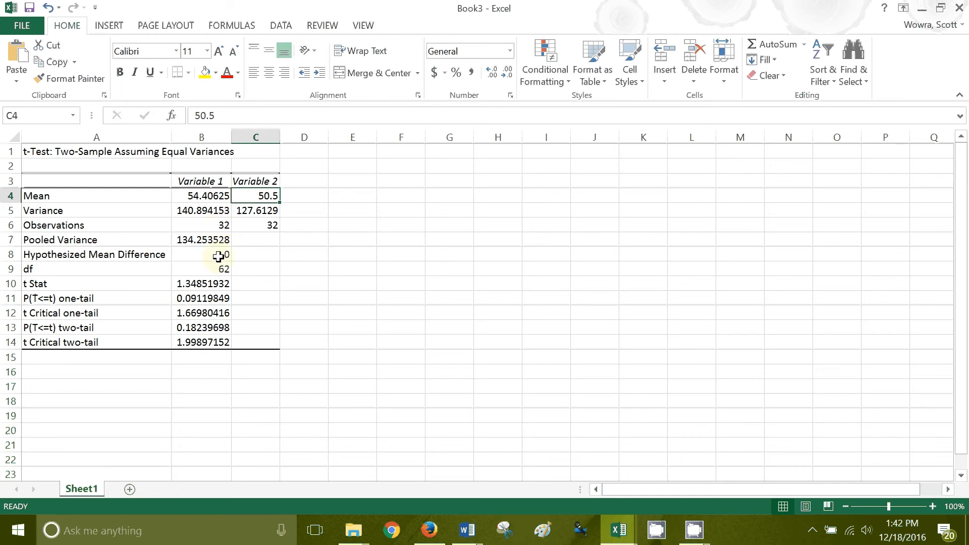
left_click(225, 272)
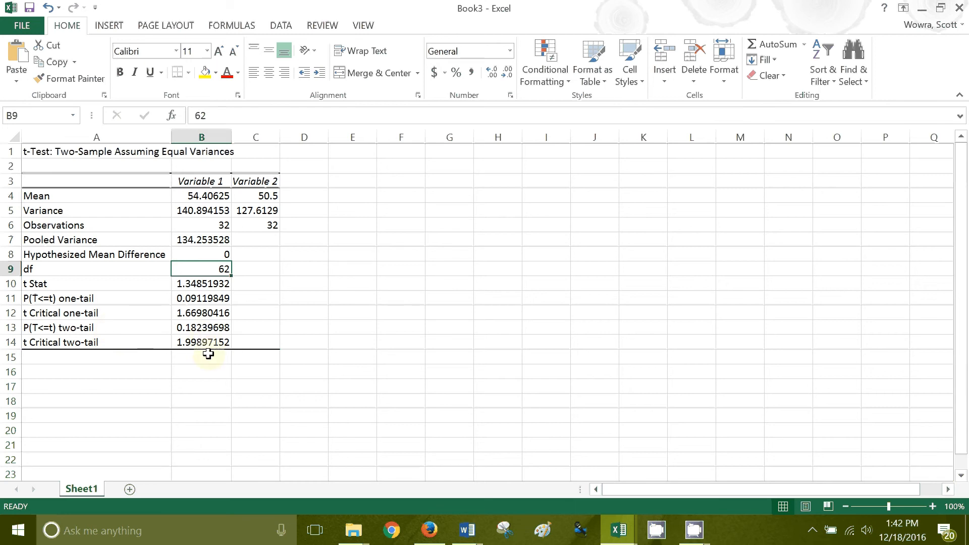
left_click(216, 286)
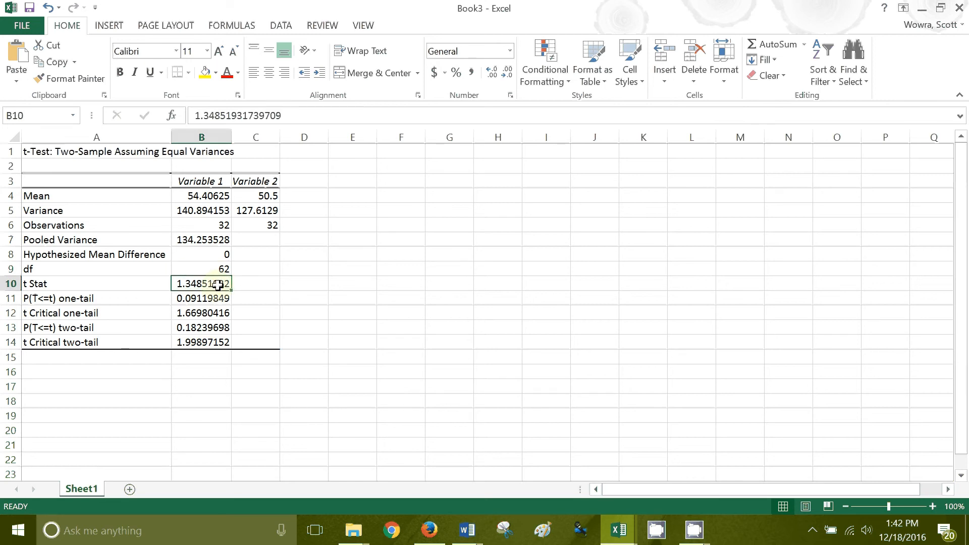
left_click(209, 329)
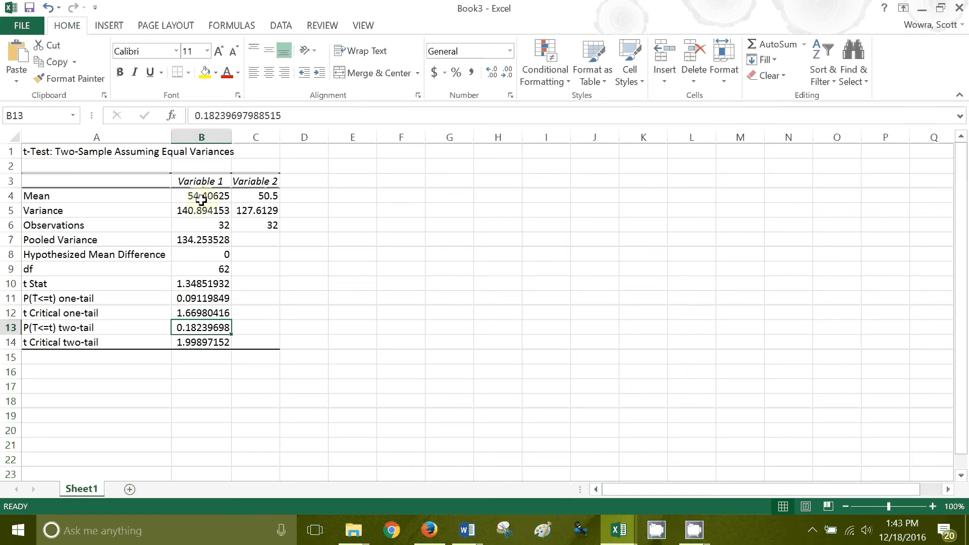
Begin the result statement in cell E9 with "t(62) = 1.35,", italicizing only the t
left_click(335, 270)
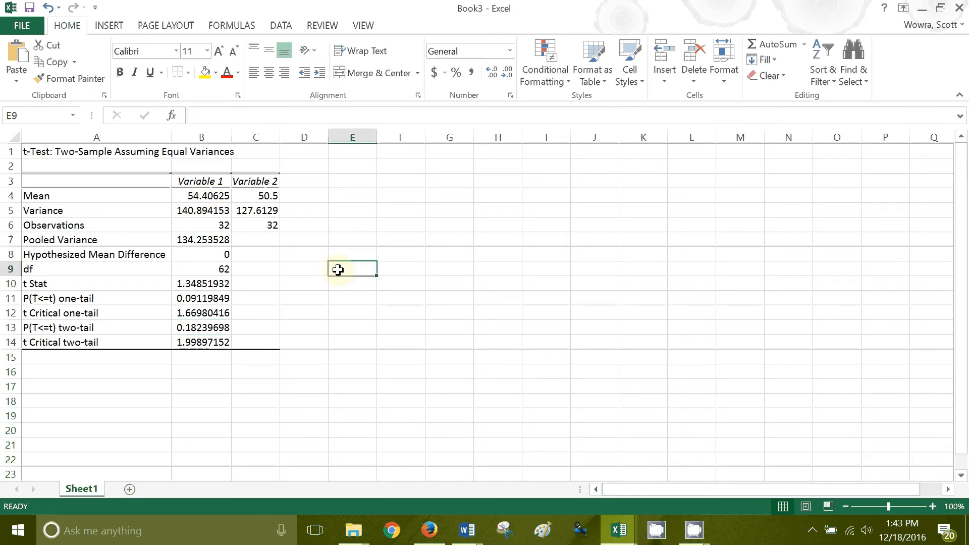
key("ctrl+i")
type("t")
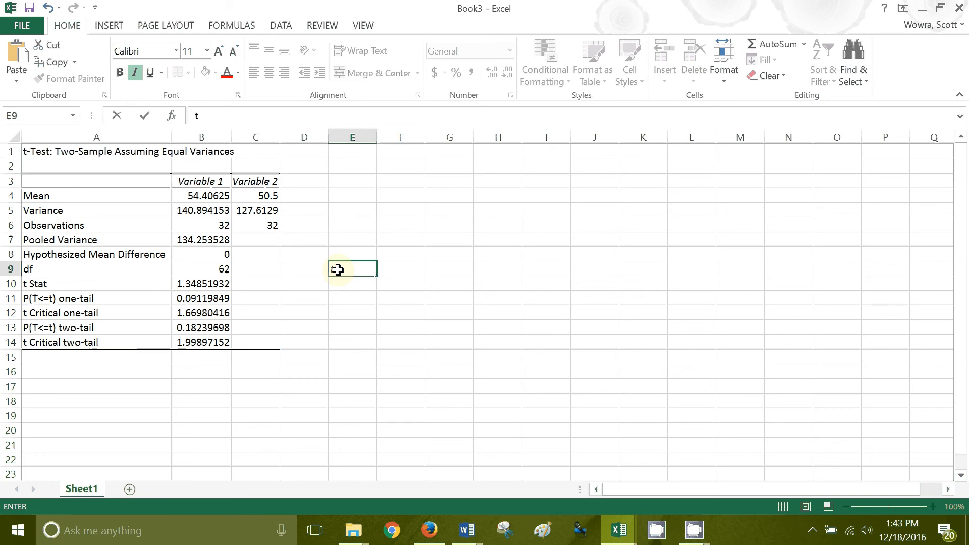
key("ctrl+i")
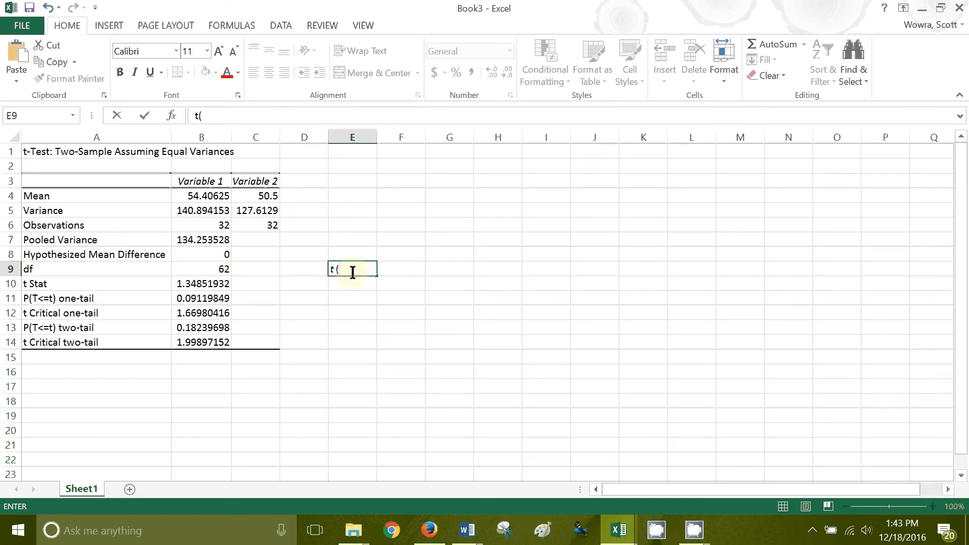
type("62) =")
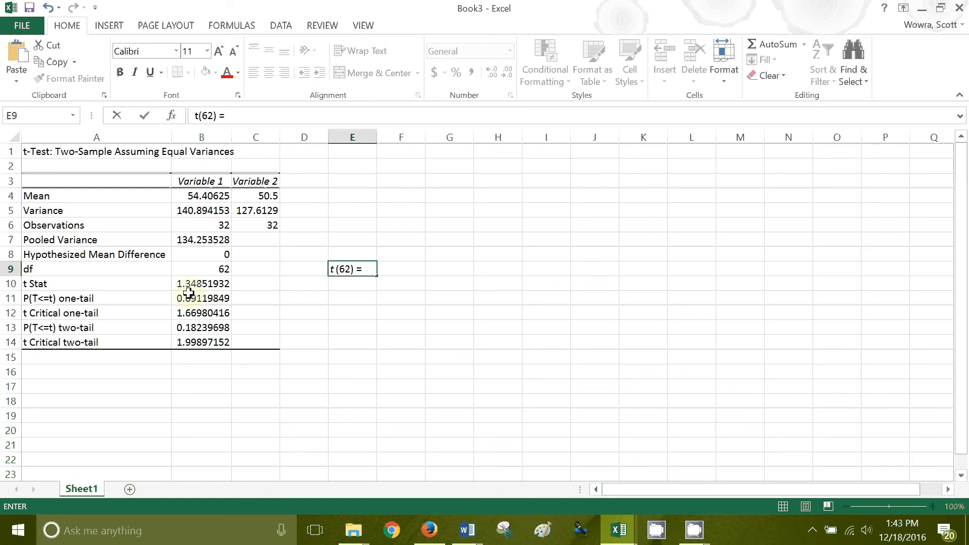
type("1.35,")
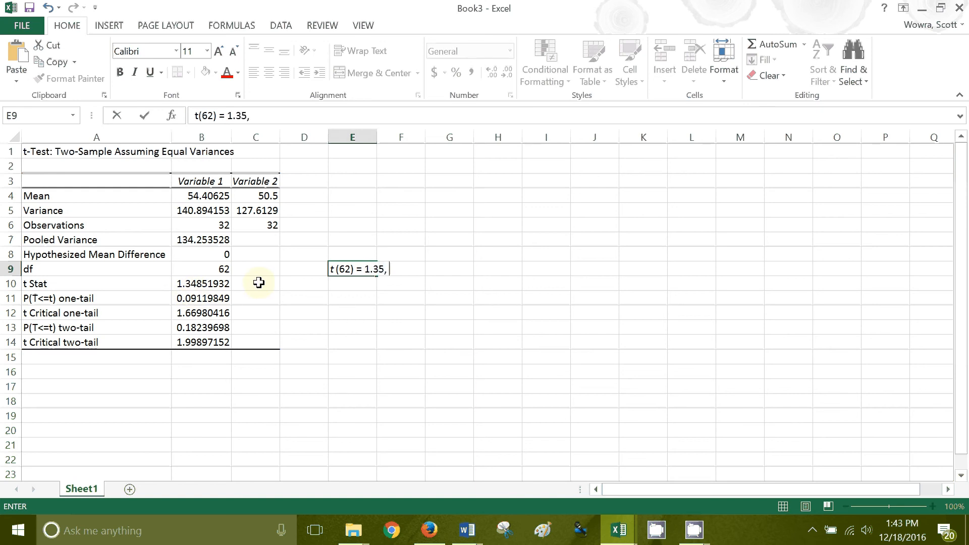
Complete the result statement in E9 with "p = .18", italicizing the p and keeping the digits 18 upright
key("ctrl+i")
type("p =")
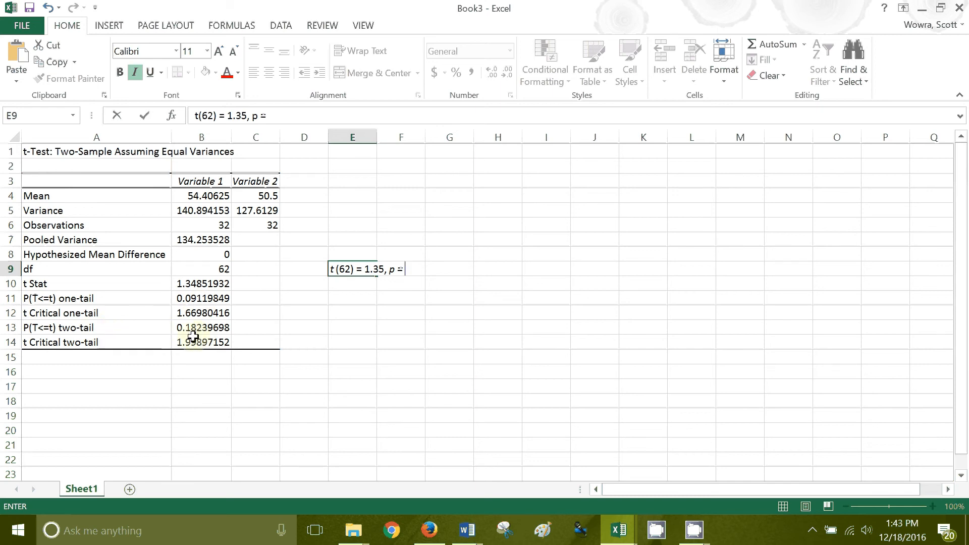
type(".1")
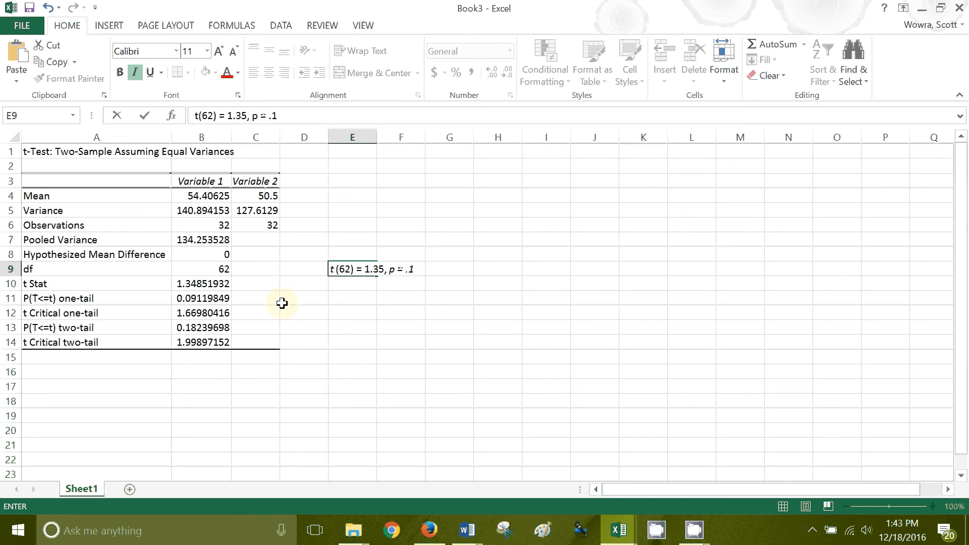
key("BackSpace")
key("ctrl+i")
type("18")
left_click(351, 299)
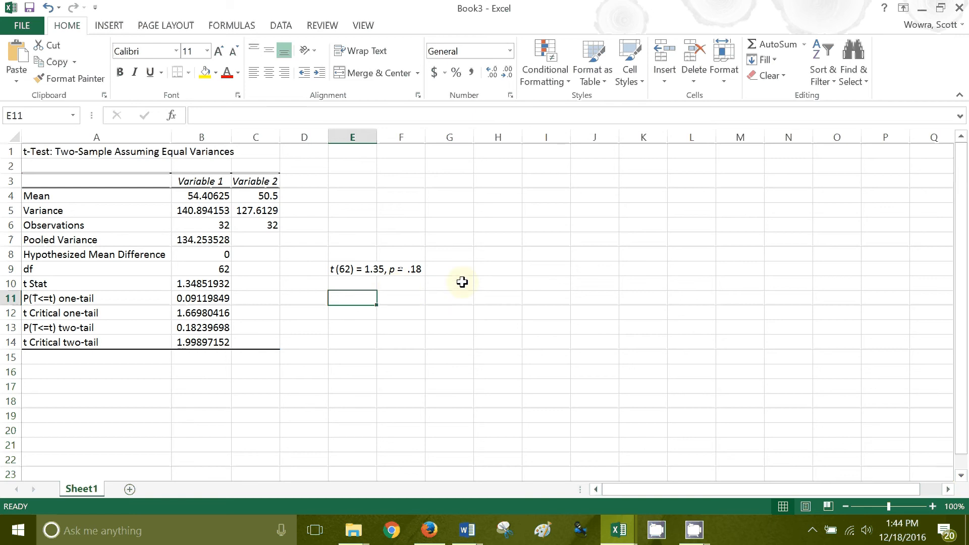
Enter the sample scientific-notation value 1.845E-07 in cell F12
left_click(487, 271)
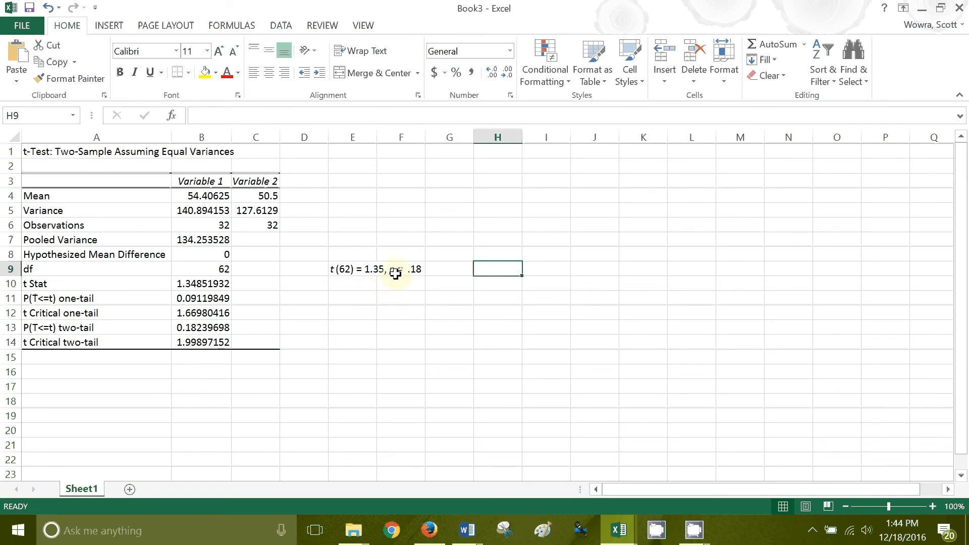
left_click(391, 309)
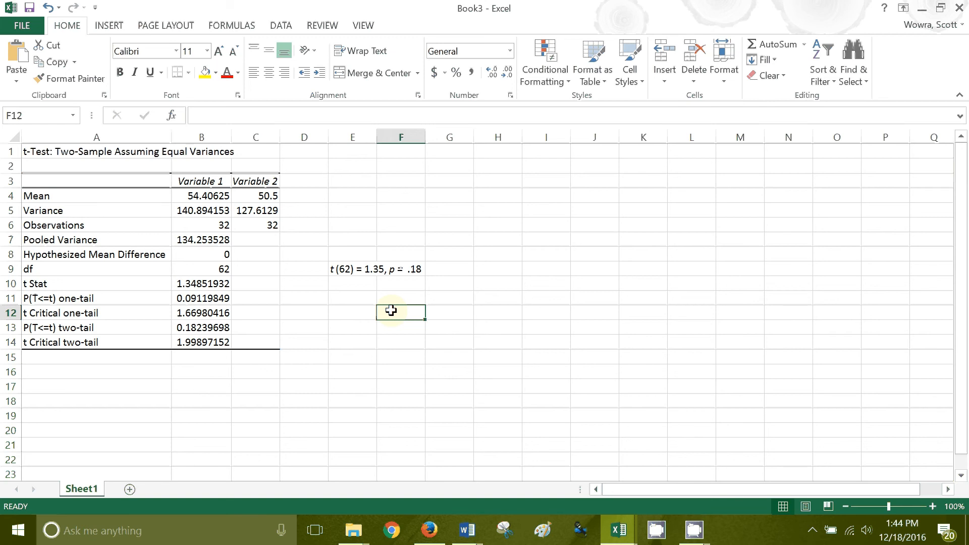
type("1.")
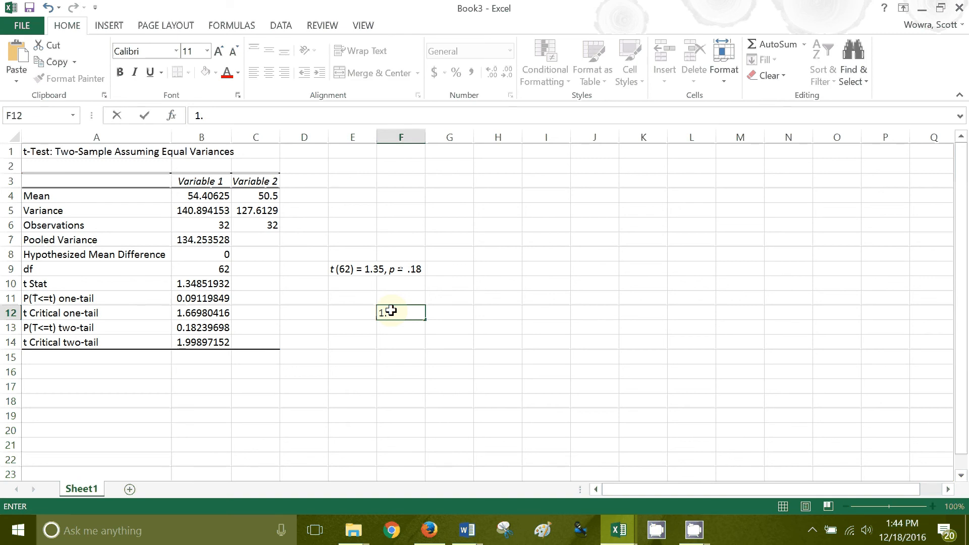
type("845E-07")
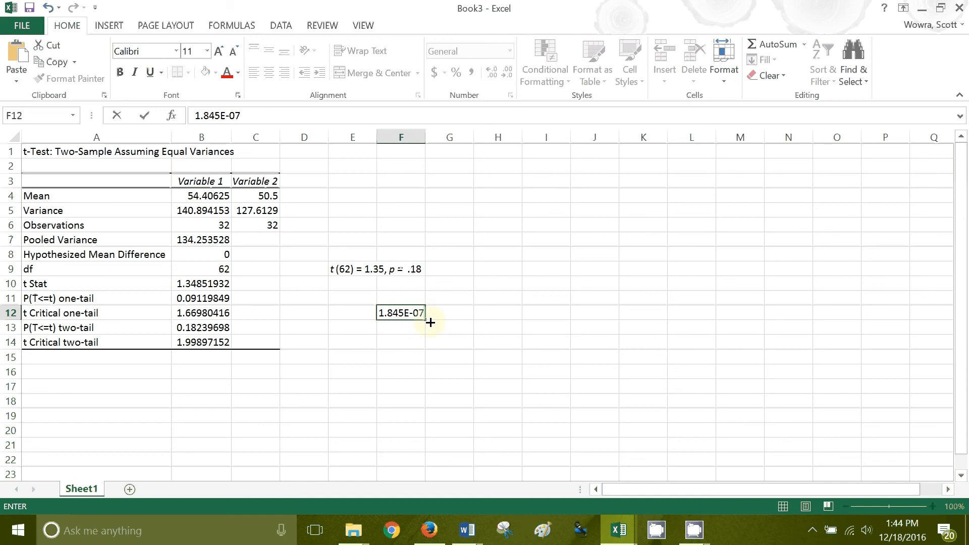
Enter the decimal equivalent .000000185 in cell G12 and check it against the full value stored in F12
left_click(456, 318)
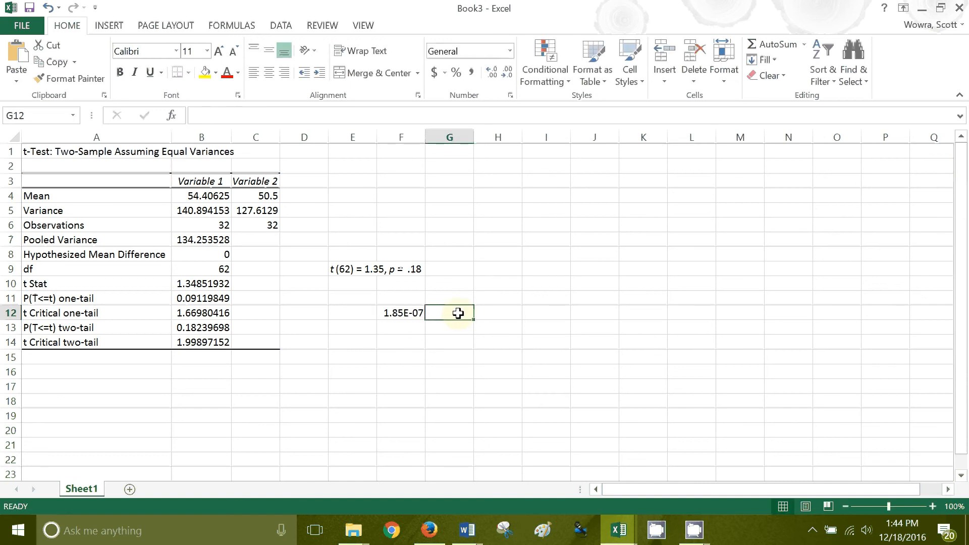
type(".0")
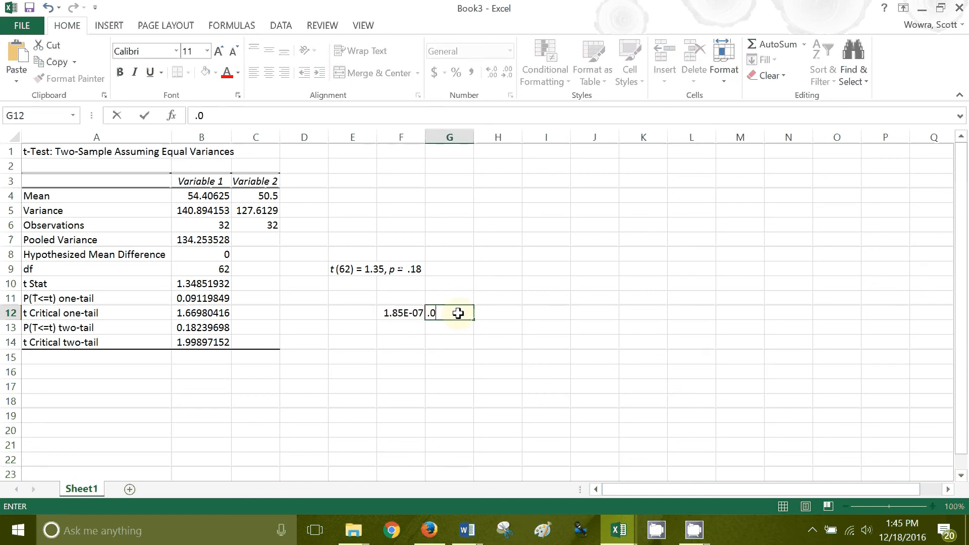
type("00000185")
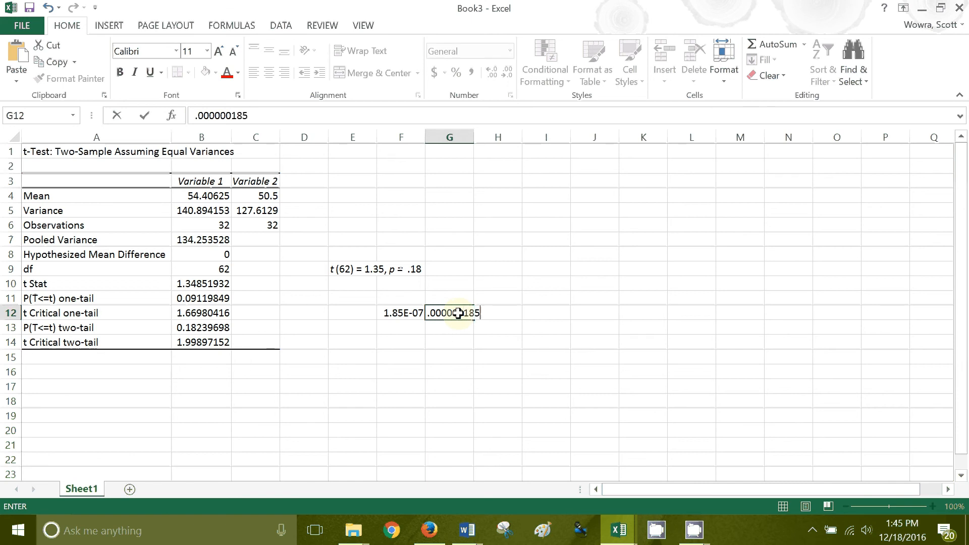
left_click(449, 329)
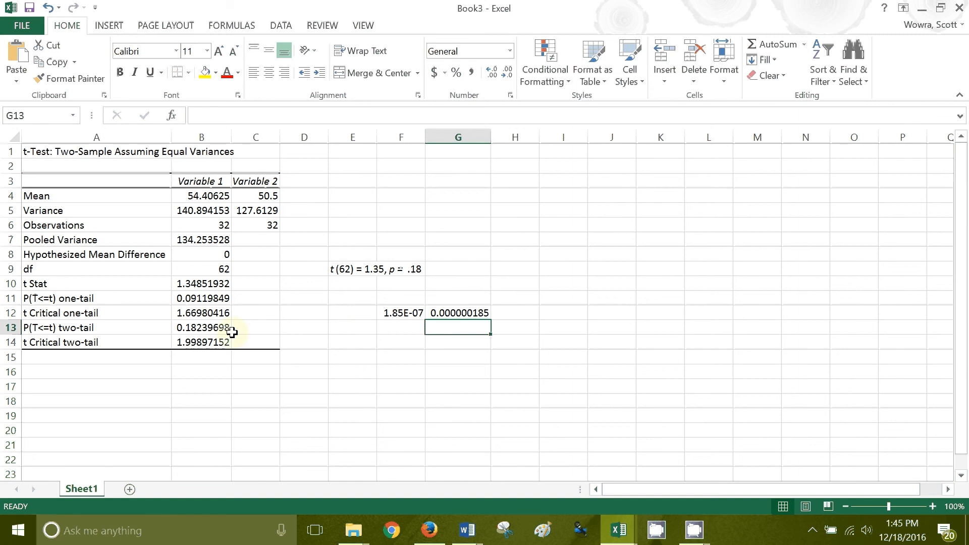
left_click(402, 314)
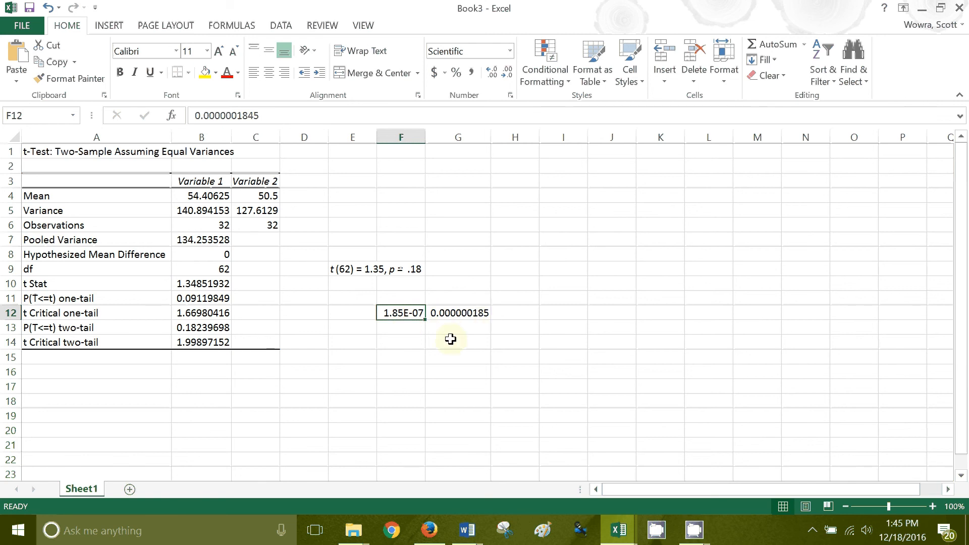
Enter the significance statement "p > .001." in cell H12, italicizing only the p
left_click(518, 314)
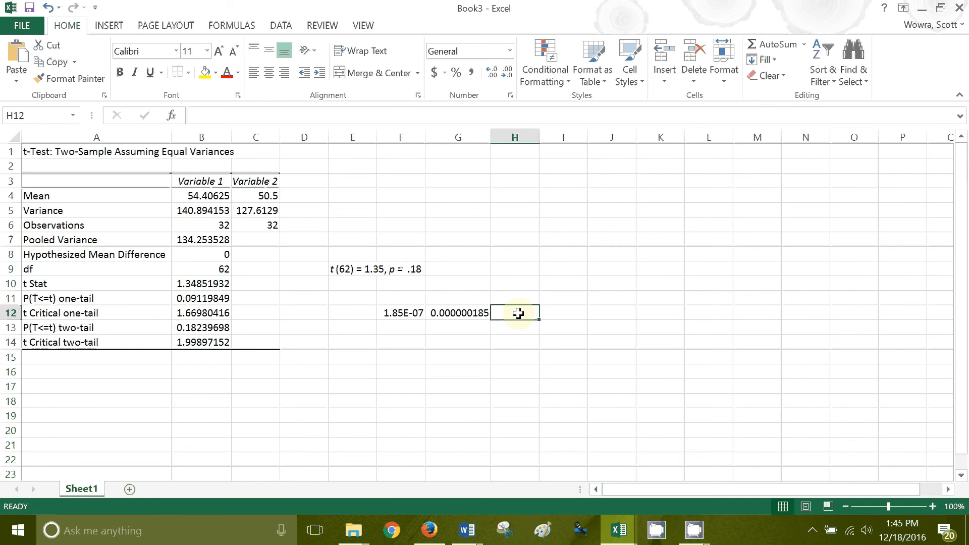
key("ctrl+i")
type("p")
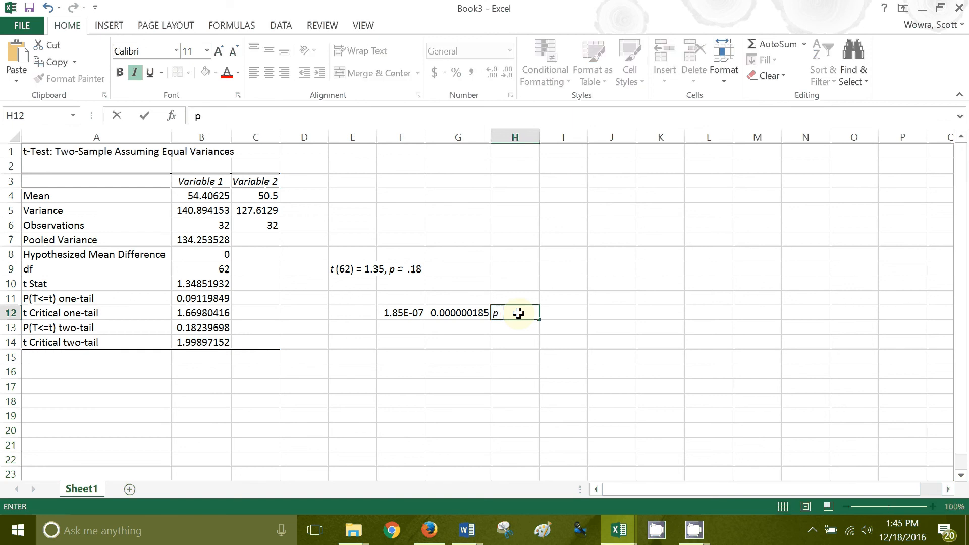
key("ctrl+i")
type("> .001.")
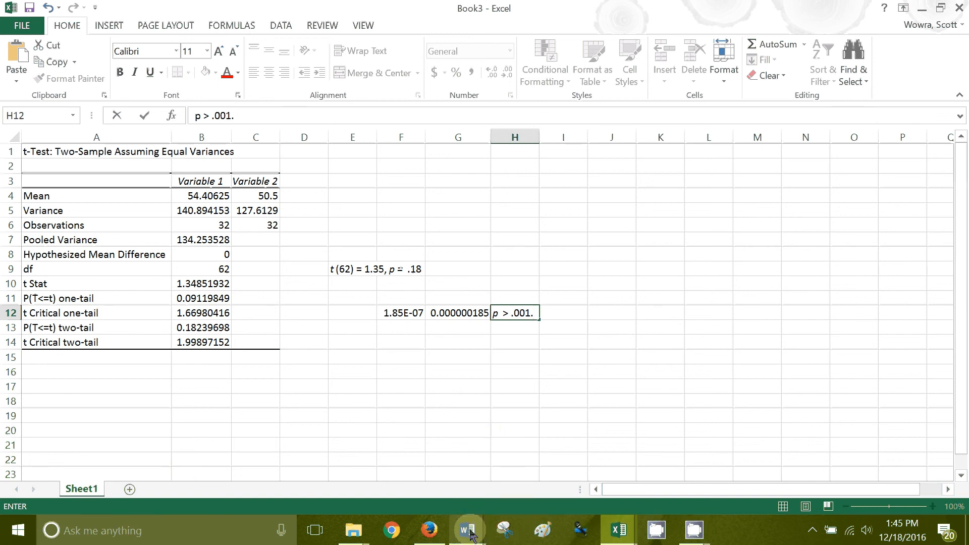
Switch to the Module 4 StatLab Instructions document in Word and review the Part II requirements for the results section
mouse_move(470, 531)
left_click(429, 485)
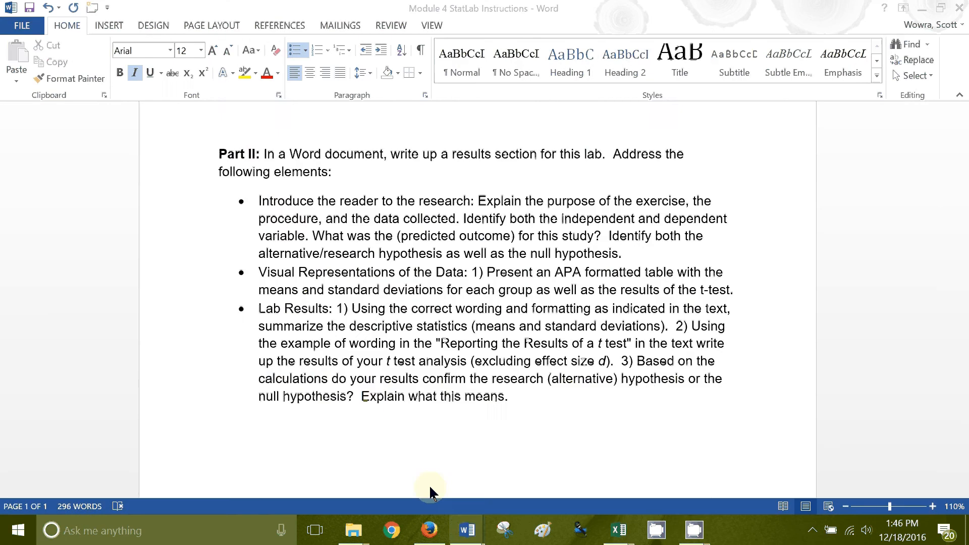
scroll(379, 278, "up", 2)
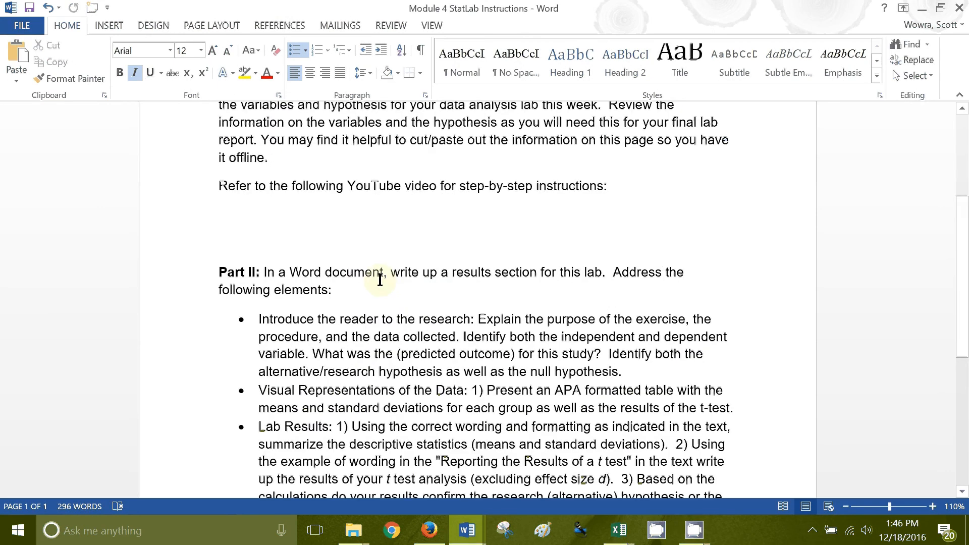
scroll(379, 280, "down", 2)
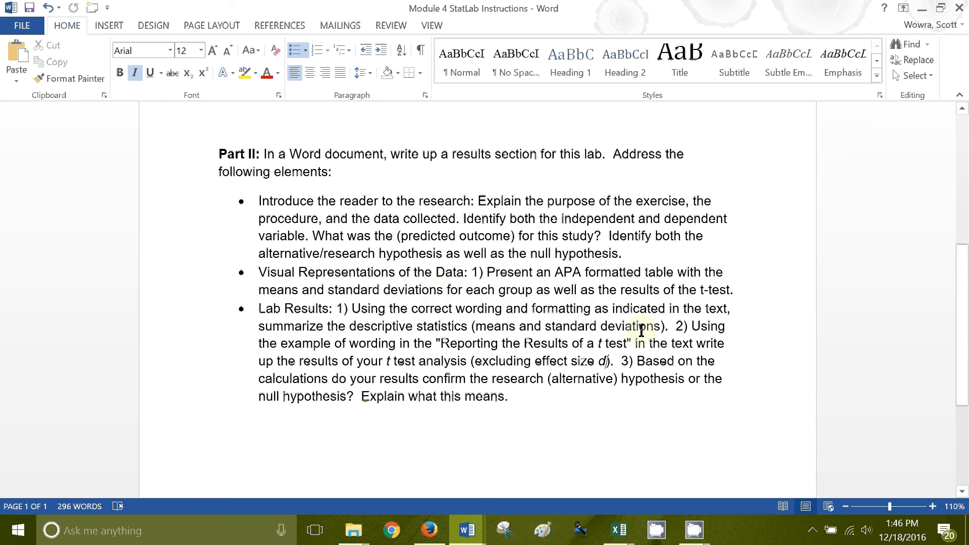
Examine the Table 1 likability ratings template in Document1, and return to the StatLab instructions to review the Lab Results requirements
left_click(468, 530)
left_click(520, 468)
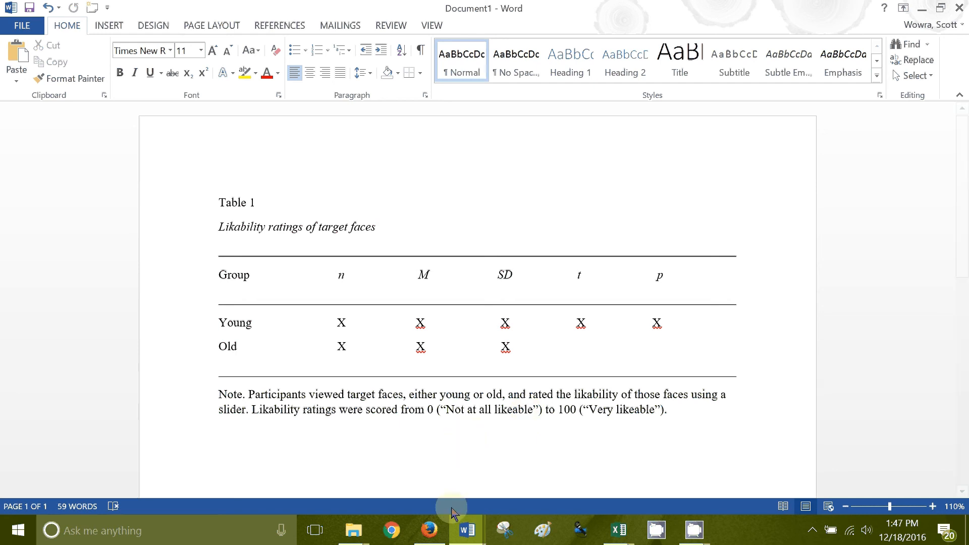
left_click(464, 526)
left_click(418, 480)
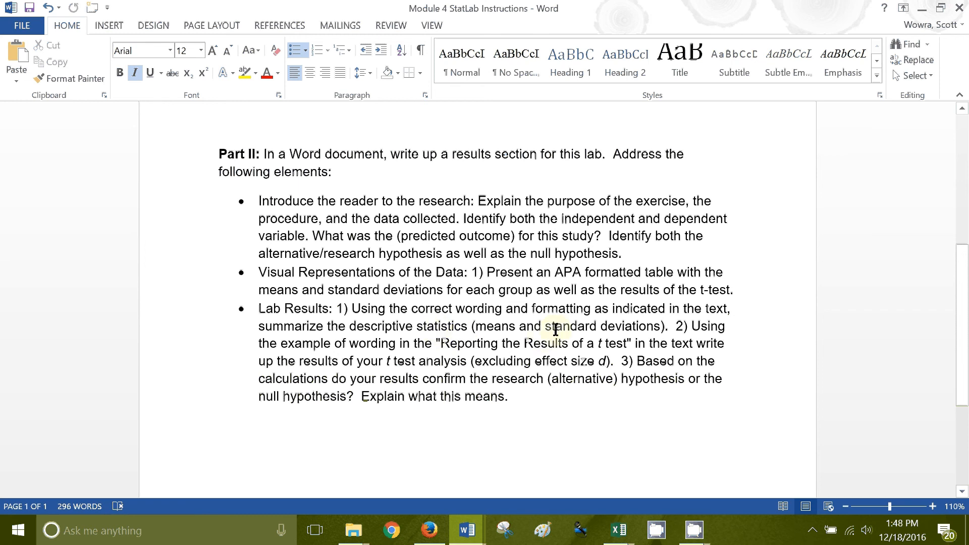
scroll(556, 330, "down", 1)
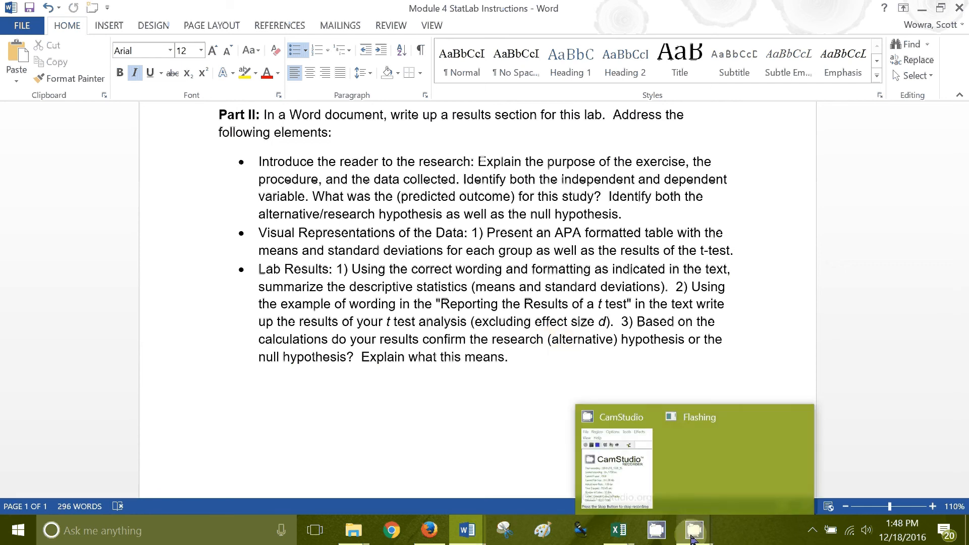
left_click(708, 521)
left_click(617, 485)
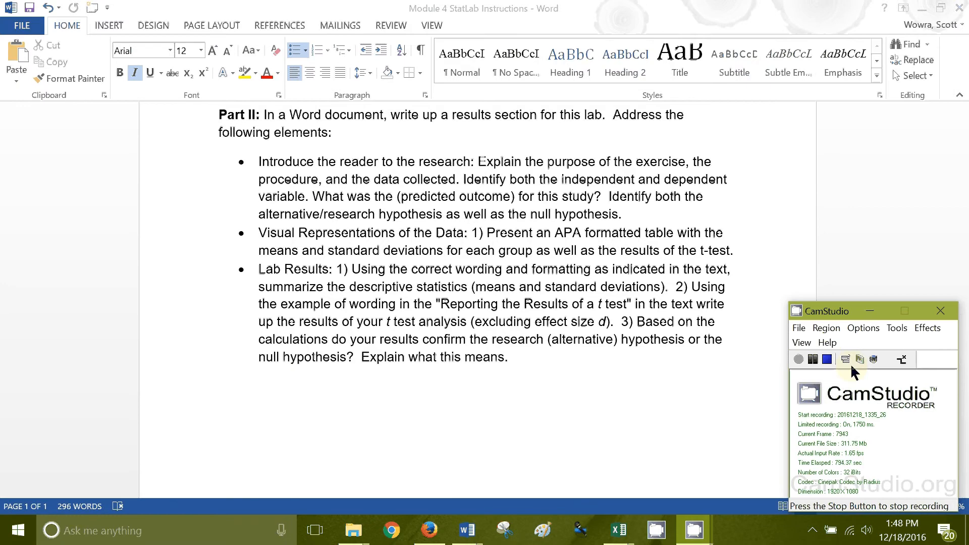